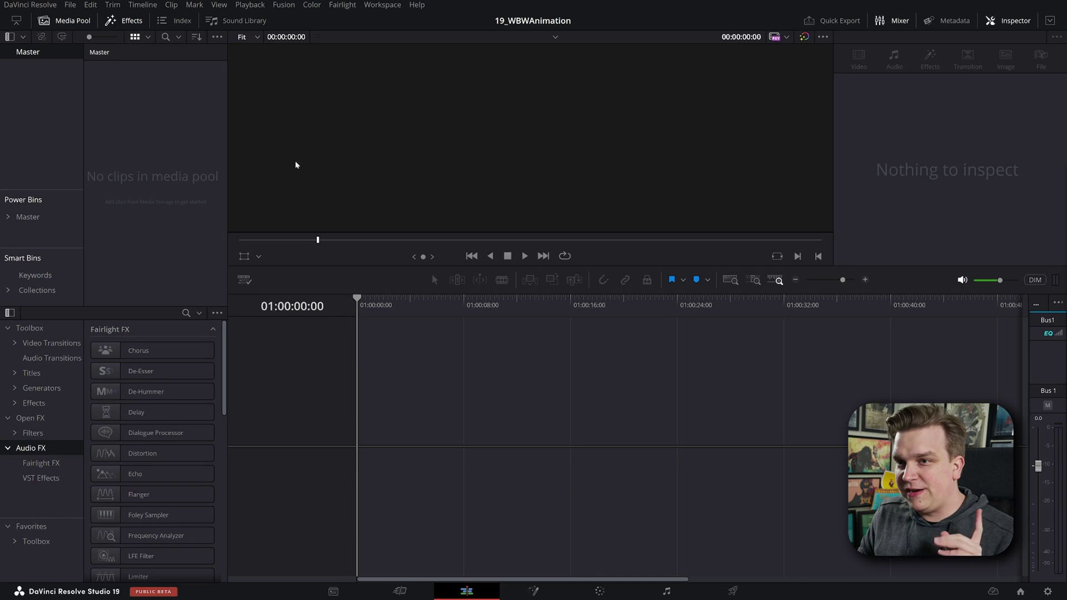
Step: Place a Text+ title on the timeline, make it read 'Animation Like This', and open it in Fusion
{"action": "left_click", "coordinate": [31, 376]}
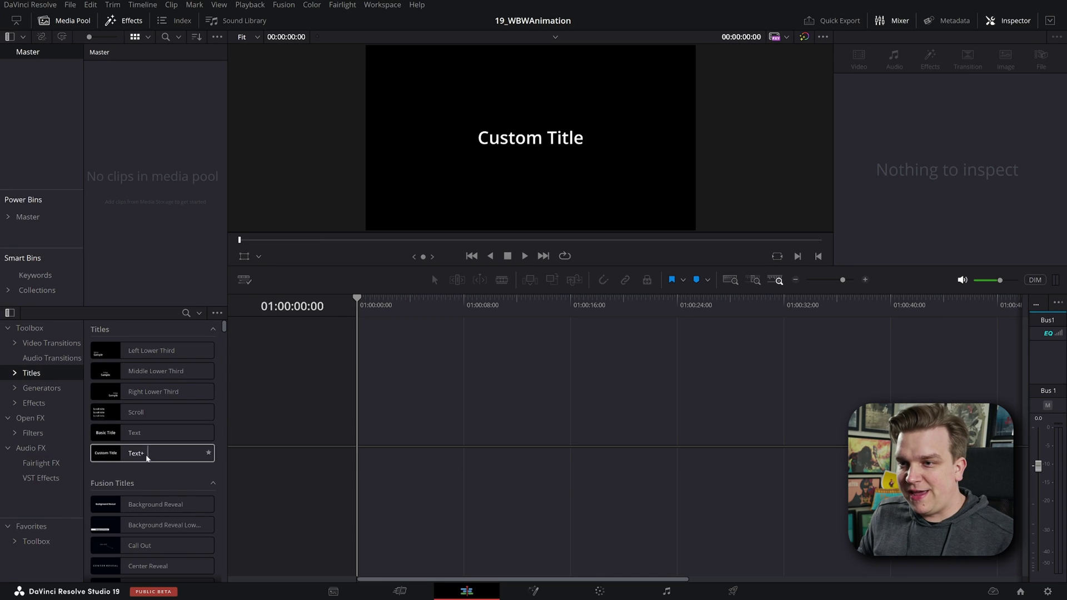
{"action": "left_click_drag", "start_coordinate": [145, 456], "coordinate": [383, 417]}
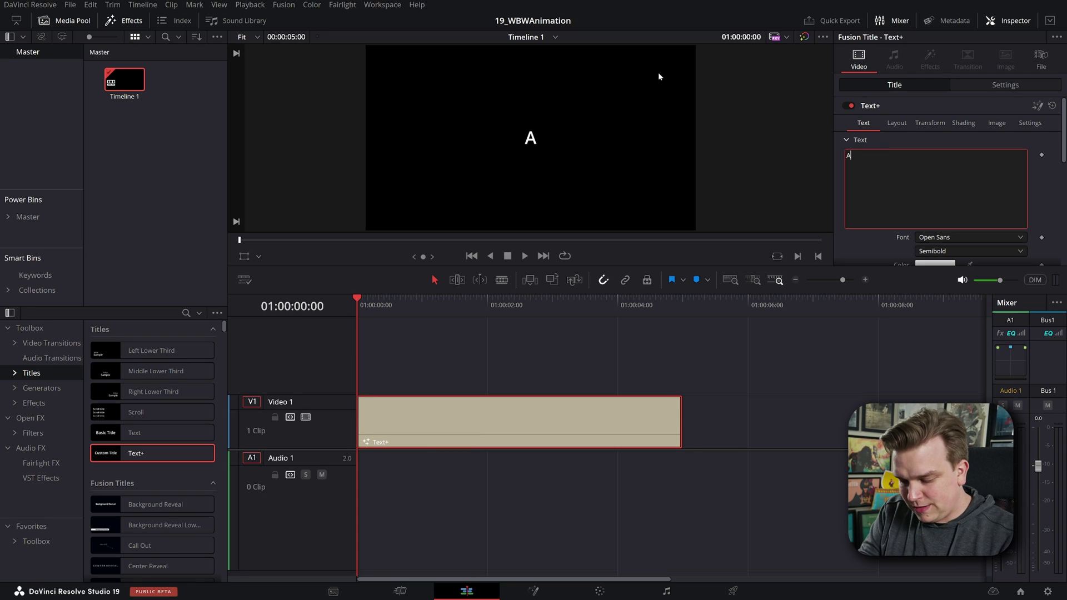
{"action": "type", "text": "imation Like This"}
{"action": "key", "text": "BackSpace"}
{"action": "left_click", "coordinate": [937, 58]}
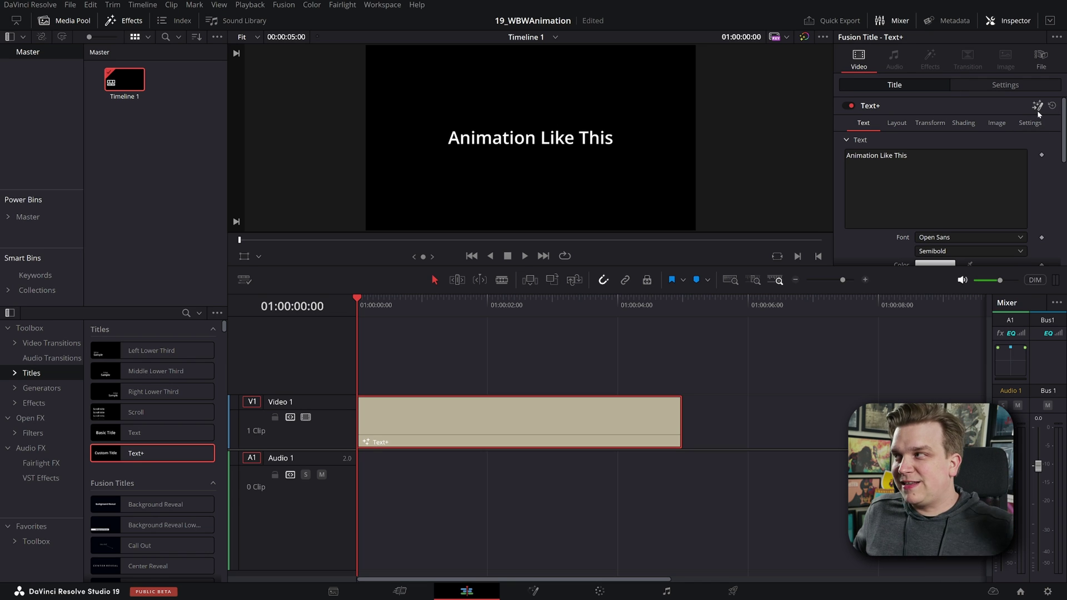
{"action": "left_click", "coordinate": [1037, 108]}
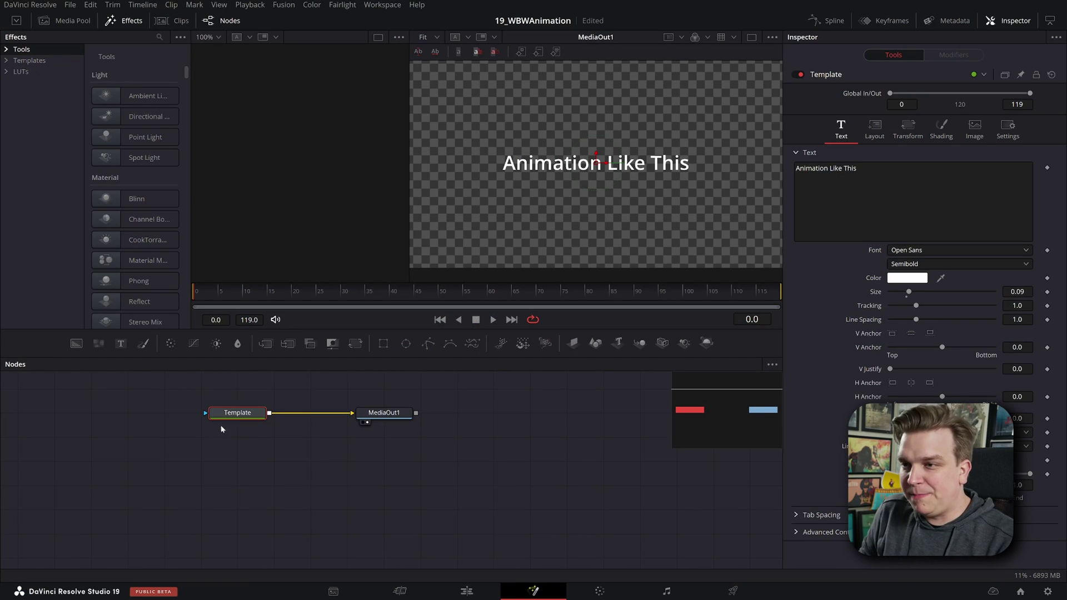
Step: Drag MediaOut1 farther right of the Template node and select Template
{"action": "left_click_drag", "start_coordinate": [402, 417], "coordinate": [622, 418]}
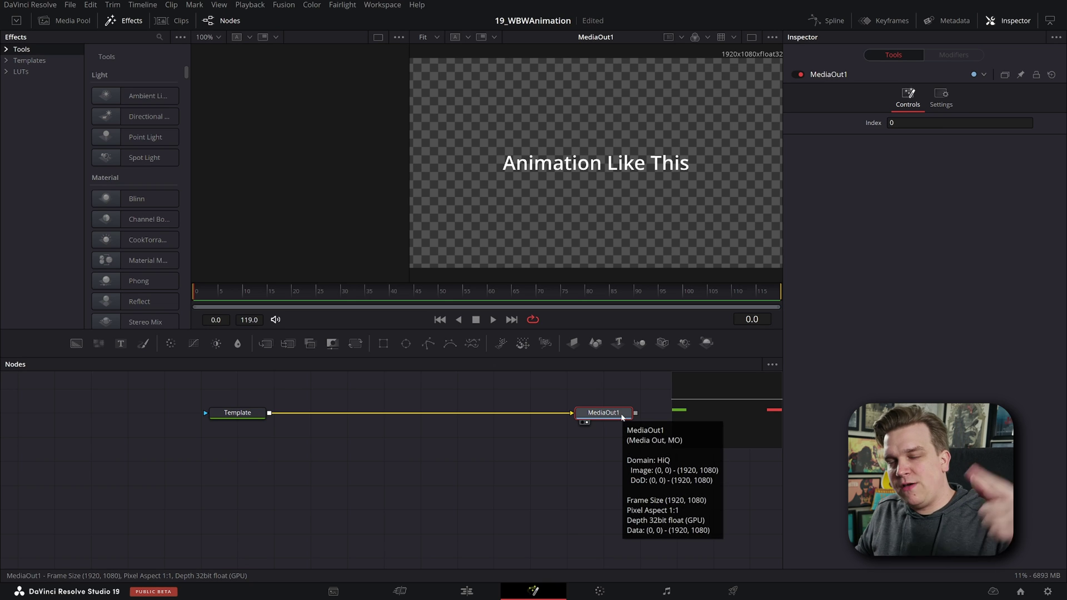
{"action": "left_click", "coordinate": [238, 414]}
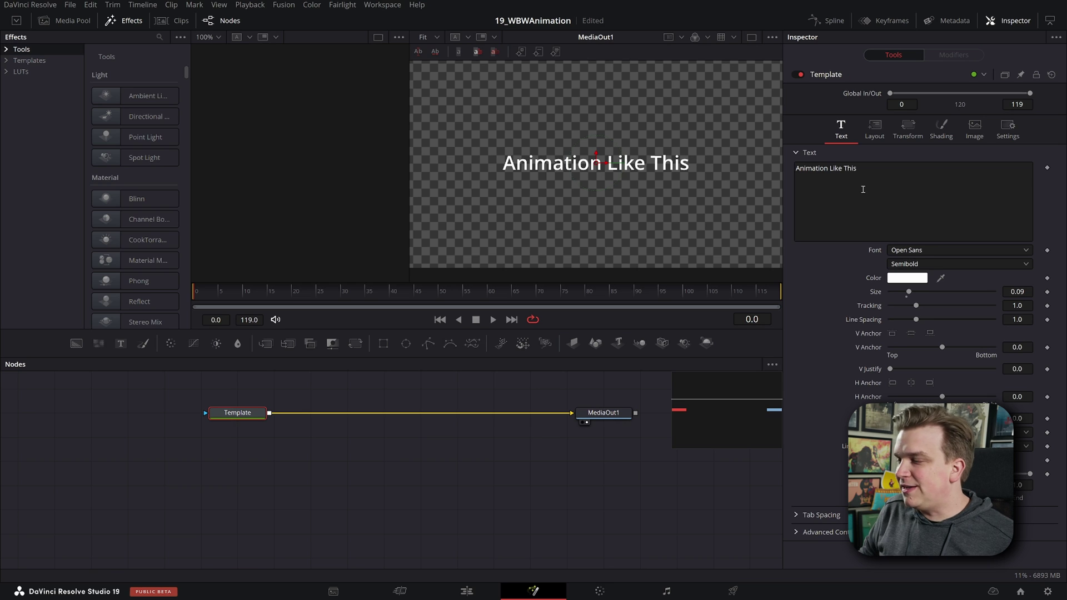
Step: Attach a Follower modifier to the Template text and show Follower1 in the Modifiers tab
{"action": "right_click", "coordinate": [860, 189]}
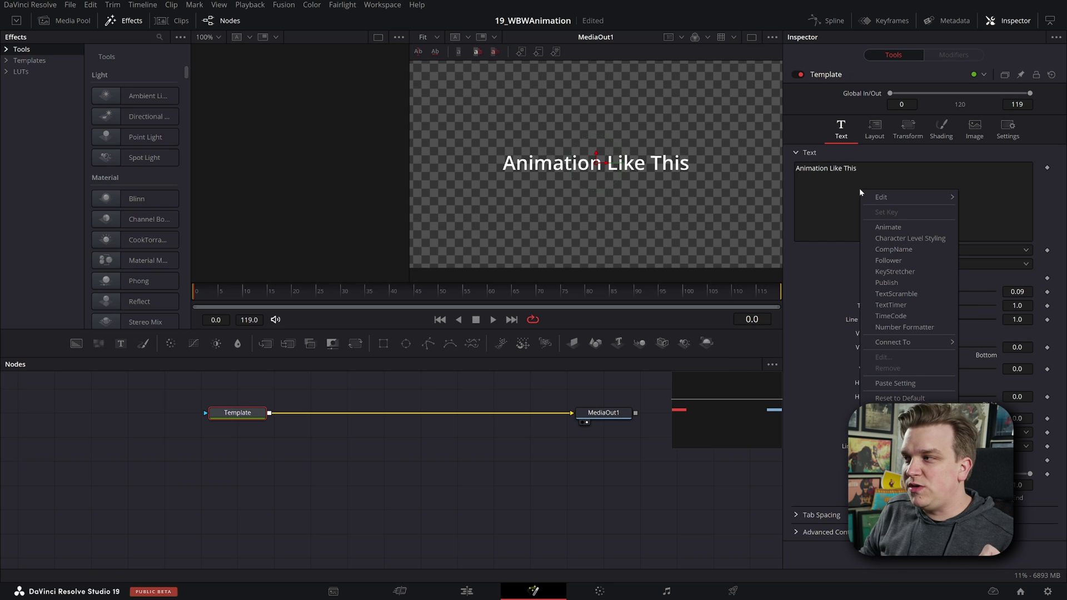
{"action": "left_click", "coordinate": [922, 260]}
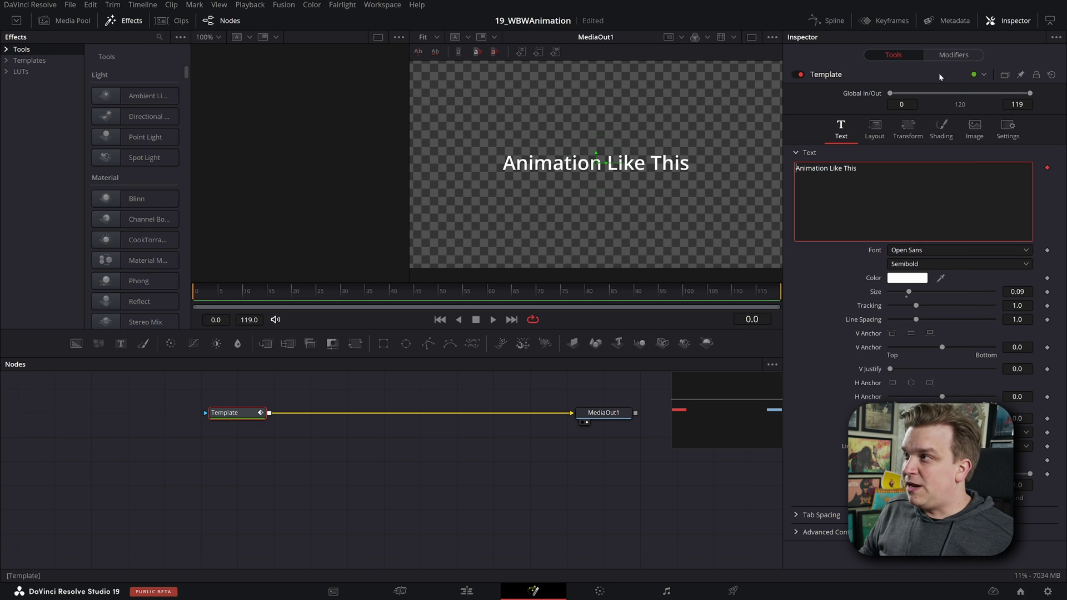
{"action": "left_click", "coordinate": [968, 58]}
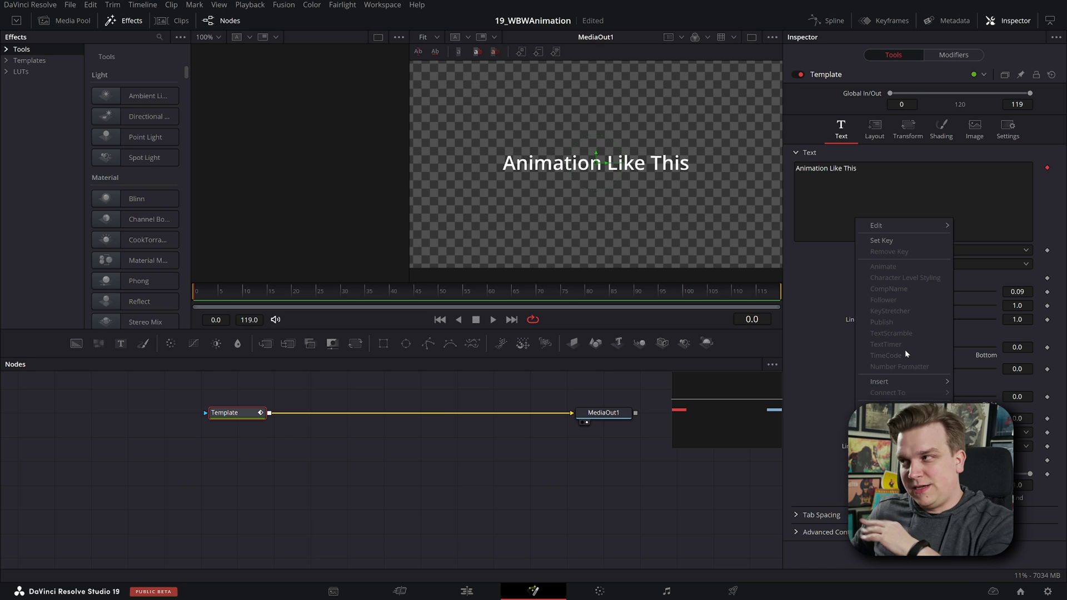
{"action": "left_click", "coordinate": [884, 300]}
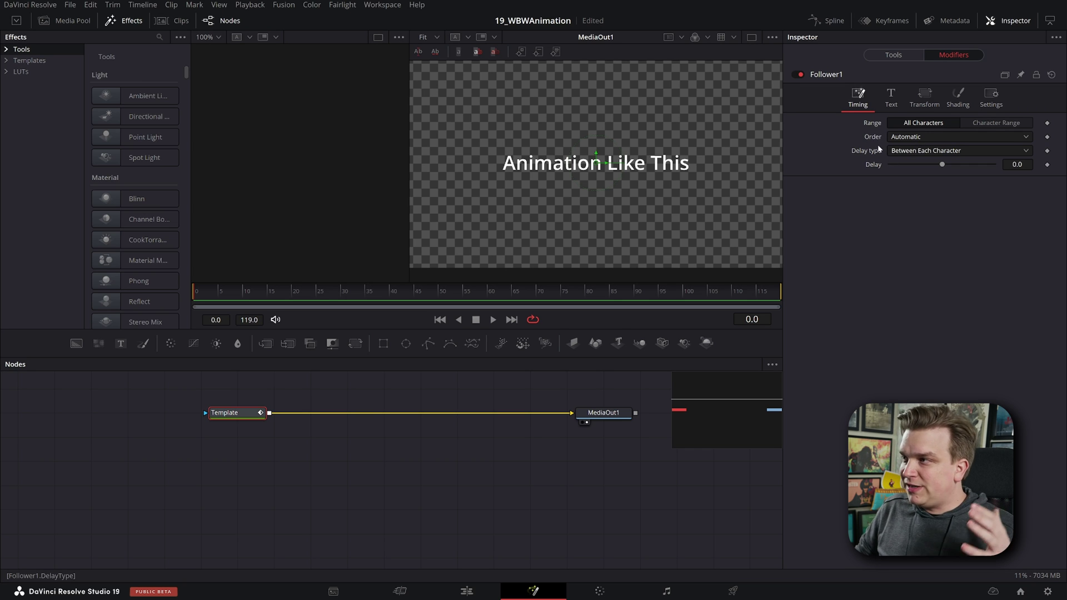
Step: Compare Follower1's Text, Transform and Shading tabs with the Template's own, then return to Follower1
{"action": "left_click", "coordinate": [891, 106]}
{"action": "left_click", "coordinate": [925, 99]}
{"action": "left_click", "coordinate": [957, 99]}
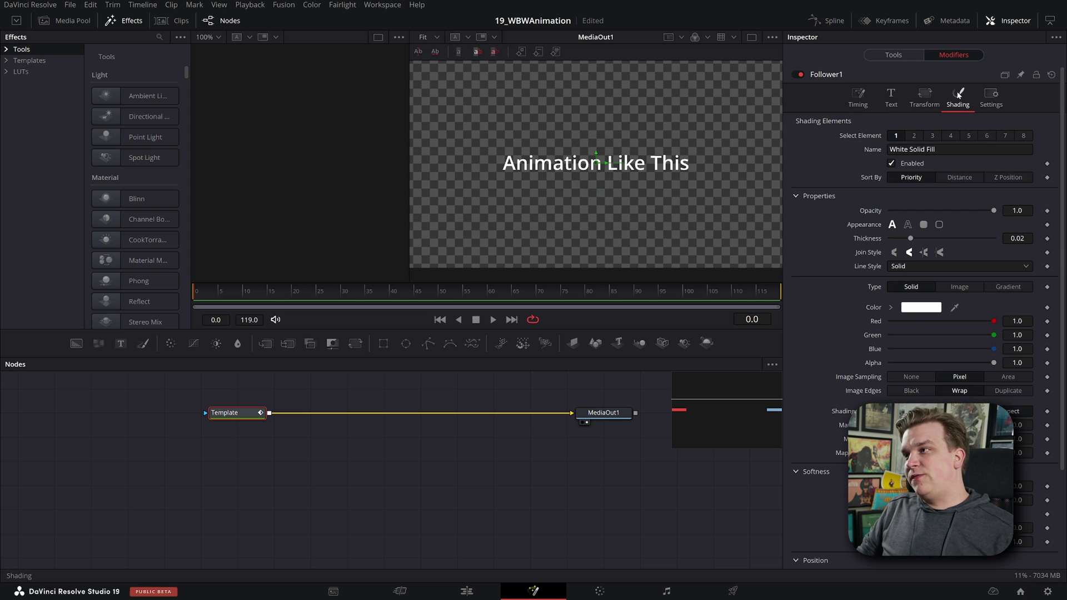
{"action": "left_click", "coordinate": [899, 58]}
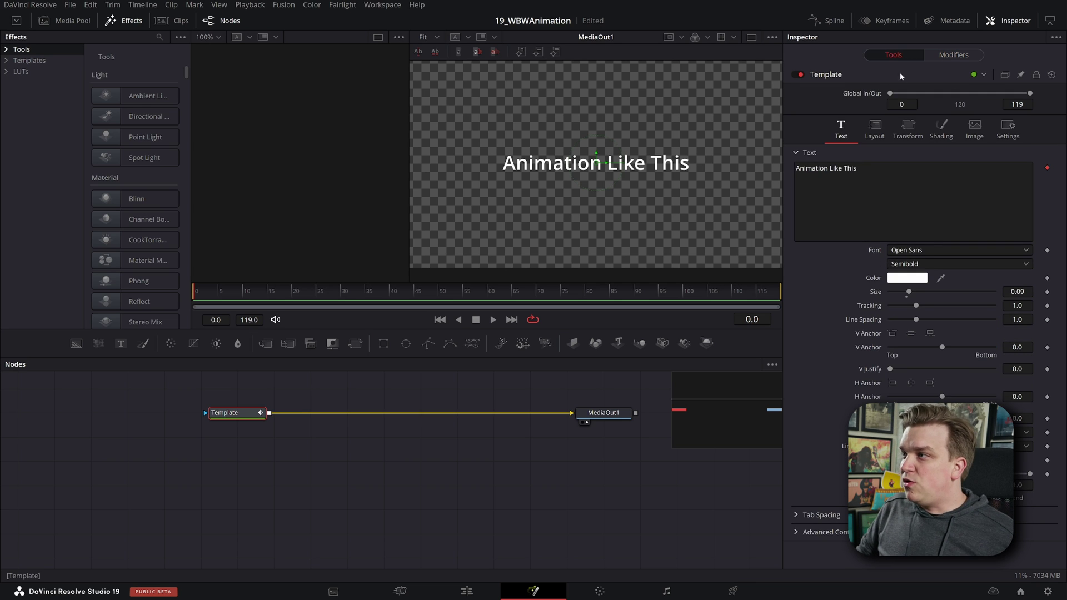
{"action": "left_click", "coordinate": [939, 132]}
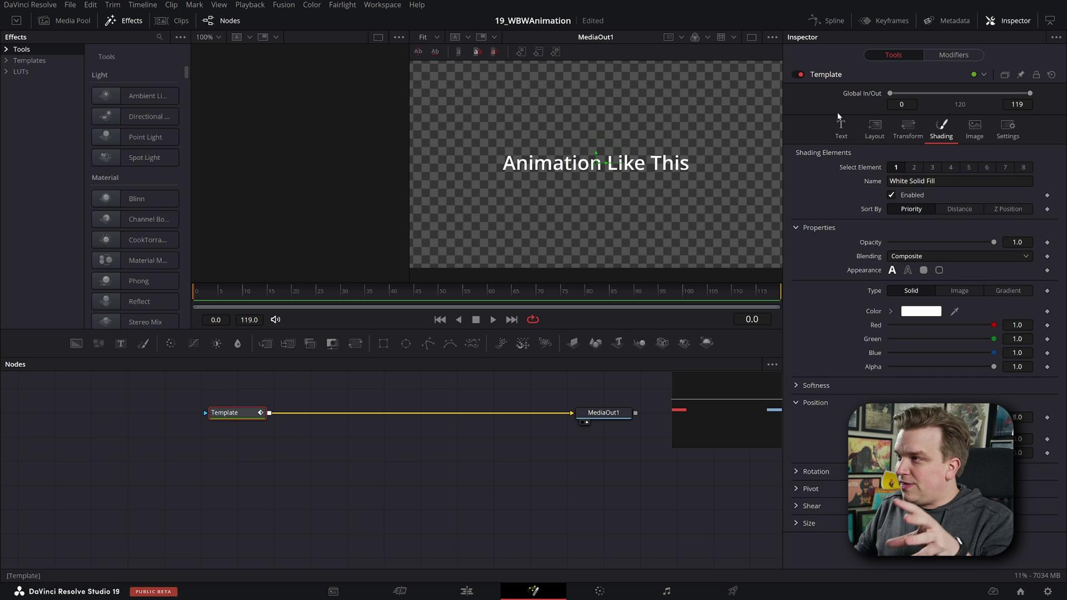
{"action": "left_click", "coordinate": [841, 134]}
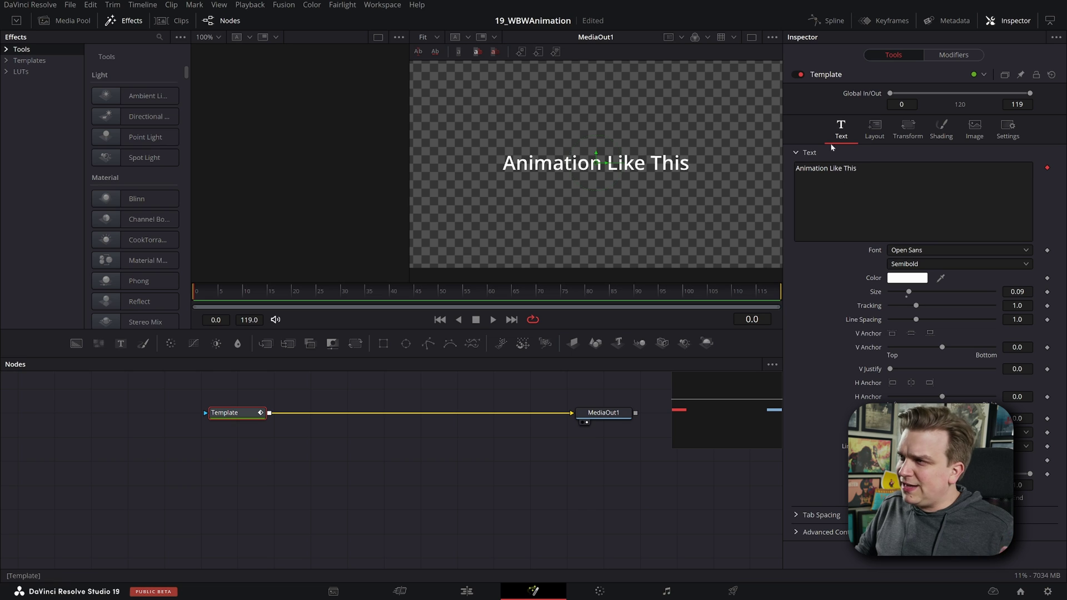
{"action": "left_click", "coordinate": [954, 54]}
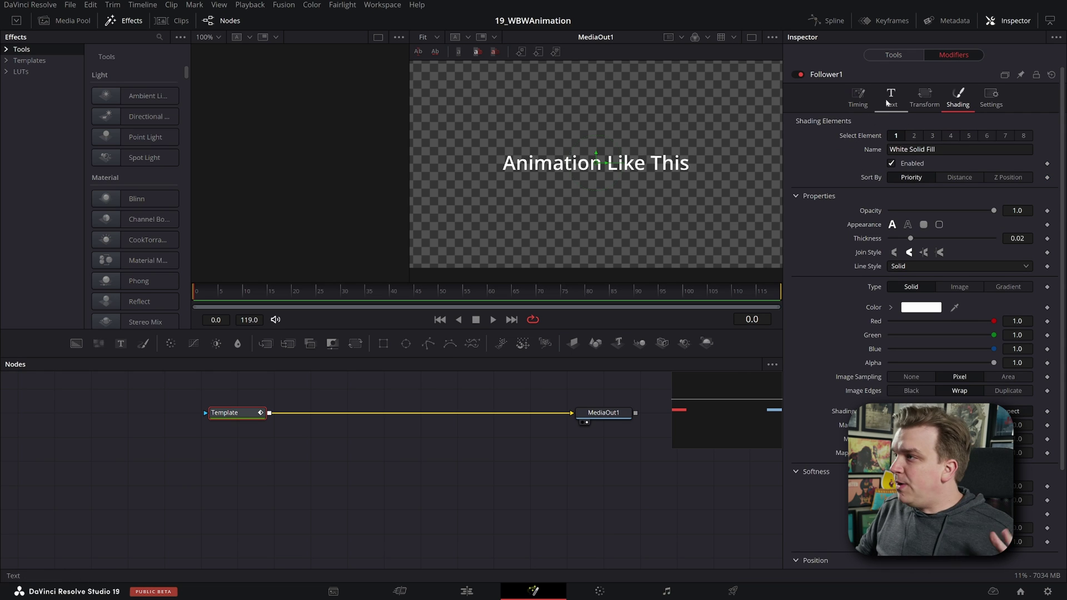
Step: Set Follower1's Transform to Words and reset the word Offset X to 0
{"action": "left_click", "coordinate": [920, 103]}
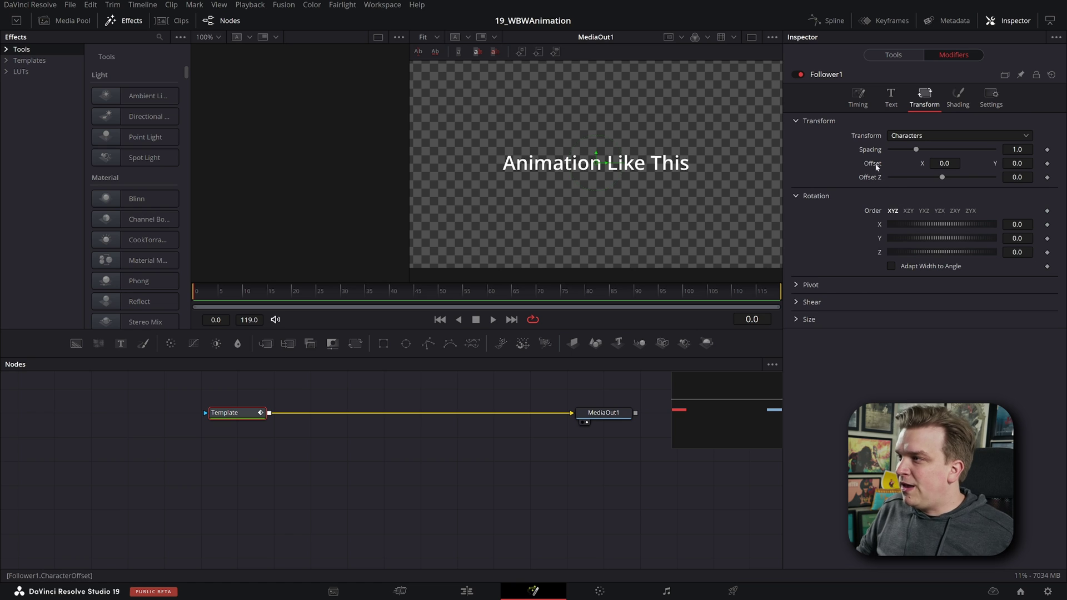
{"action": "left_click", "coordinate": [906, 136]}
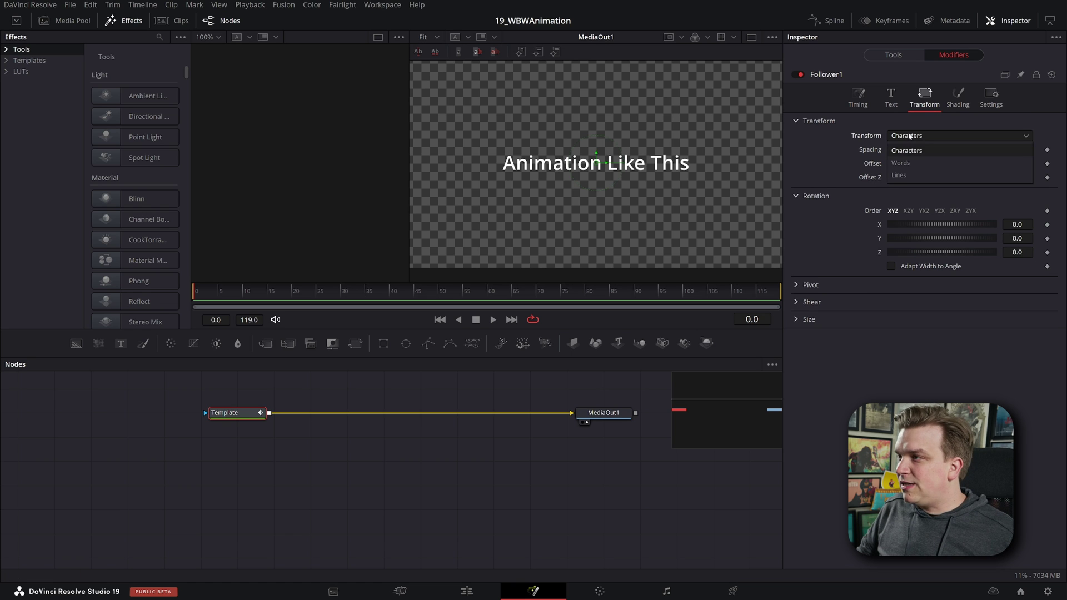
{"action": "left_click", "coordinate": [901, 163]}
{"action": "left_click_drag", "start_coordinate": [951, 163], "coordinate": [951, 163]}
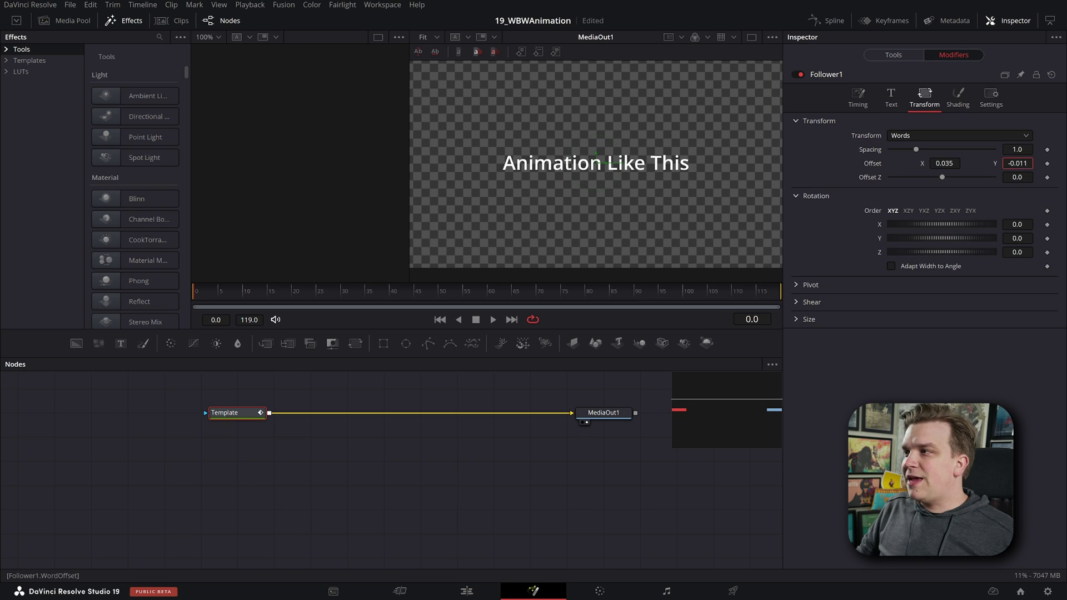
{"action": "left_click_drag", "start_coordinate": [1017, 164], "coordinate": [1020, 163]}
{"action": "left_click", "coordinate": [948, 163]}
{"action": "type", "text": "0"}
{"action": "key", "text": "Return"}
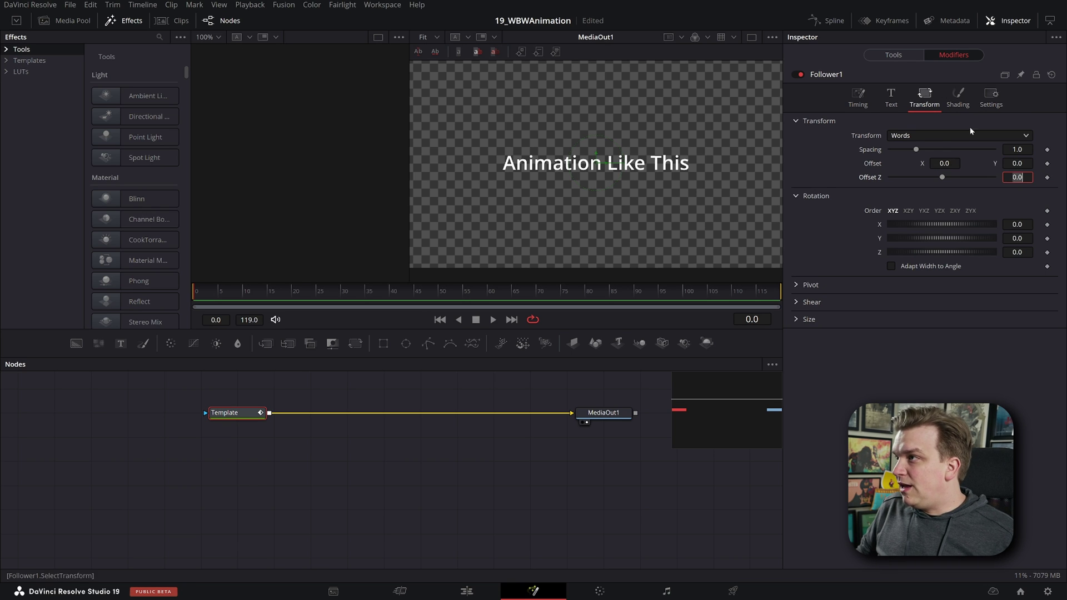
Step: Try sliding the whole title left with the Template's Offset X, then return to Follower1
{"action": "left_click", "coordinate": [895, 55]}
{"action": "left_click", "coordinate": [907, 129]}
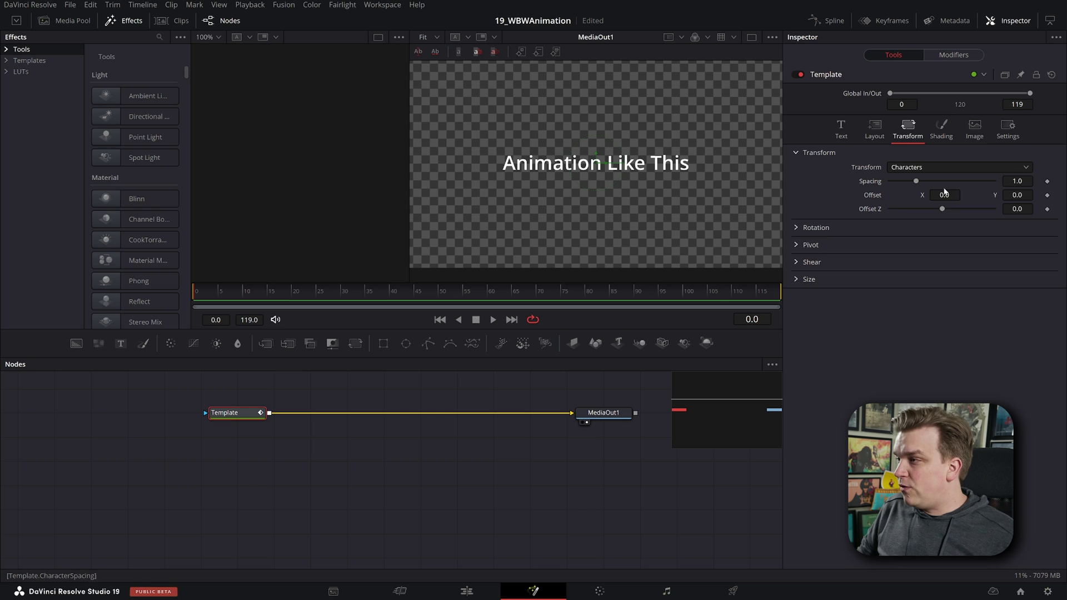
{"action": "left_click_drag", "start_coordinate": [946, 196], "coordinate": [947, 197]}
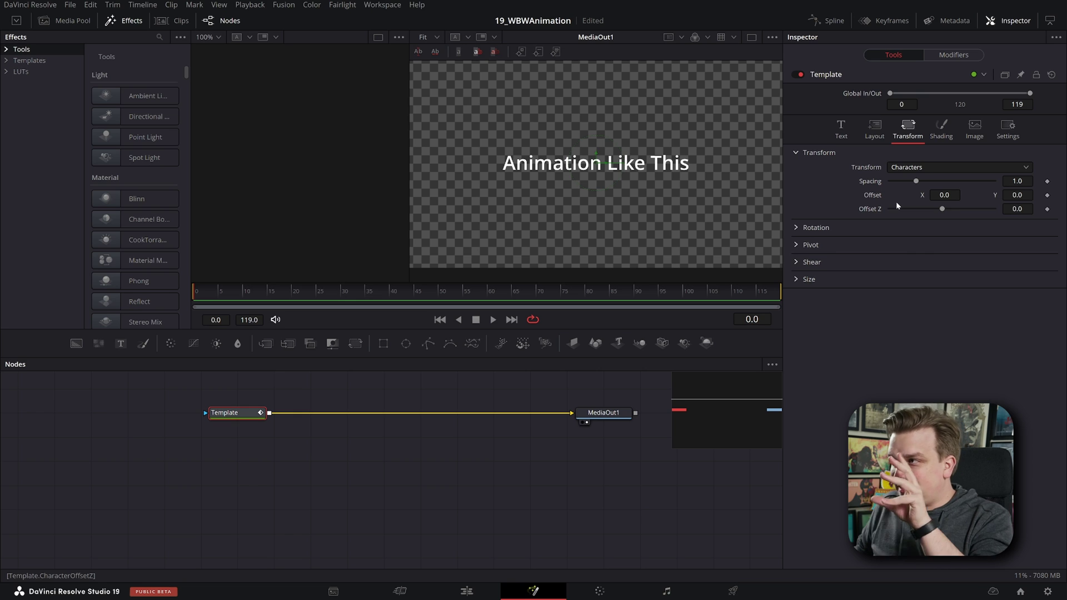
{"action": "left_click", "coordinate": [951, 55]}
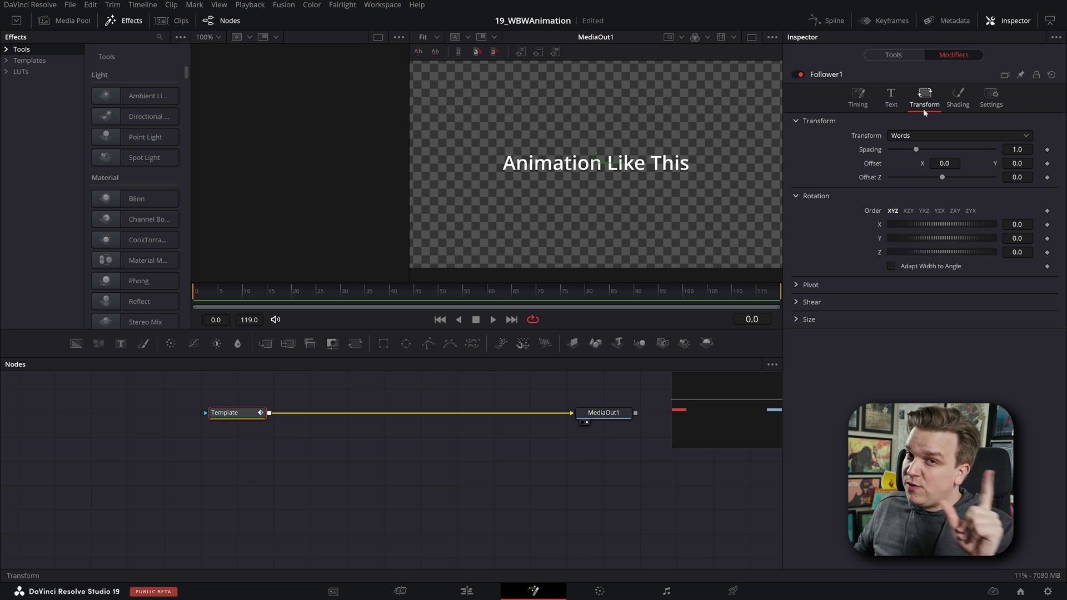
Step: In Follower1's Timing settings, keep Order on Automatic and review the Delay type options
{"action": "left_click", "coordinate": [858, 106]}
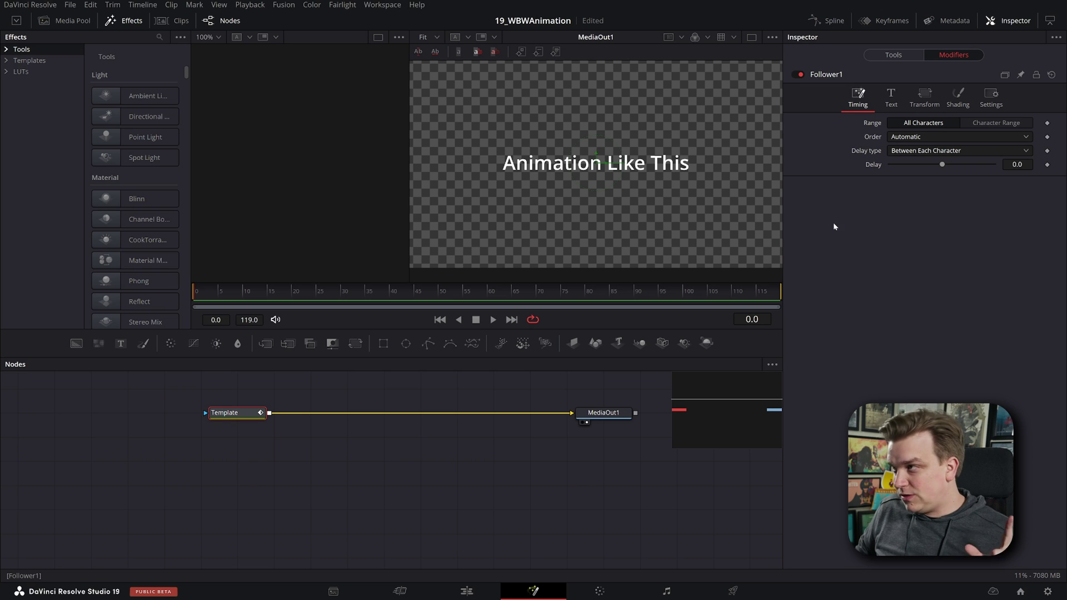
{"action": "left_click", "coordinate": [910, 137]}
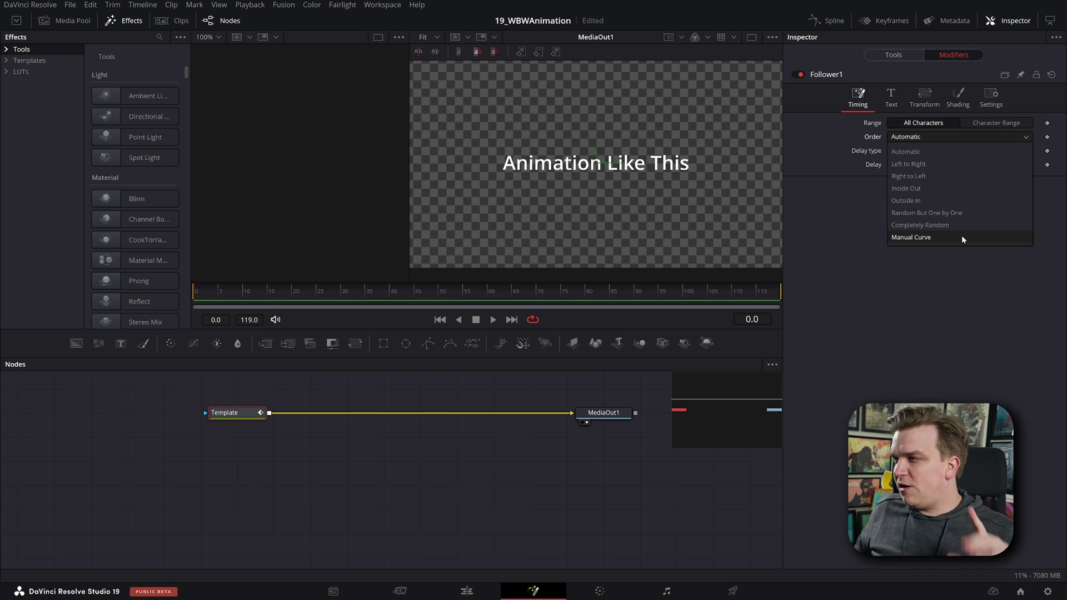
{"action": "left_click", "coordinate": [915, 329]}
{"action": "left_click", "coordinate": [918, 151]}
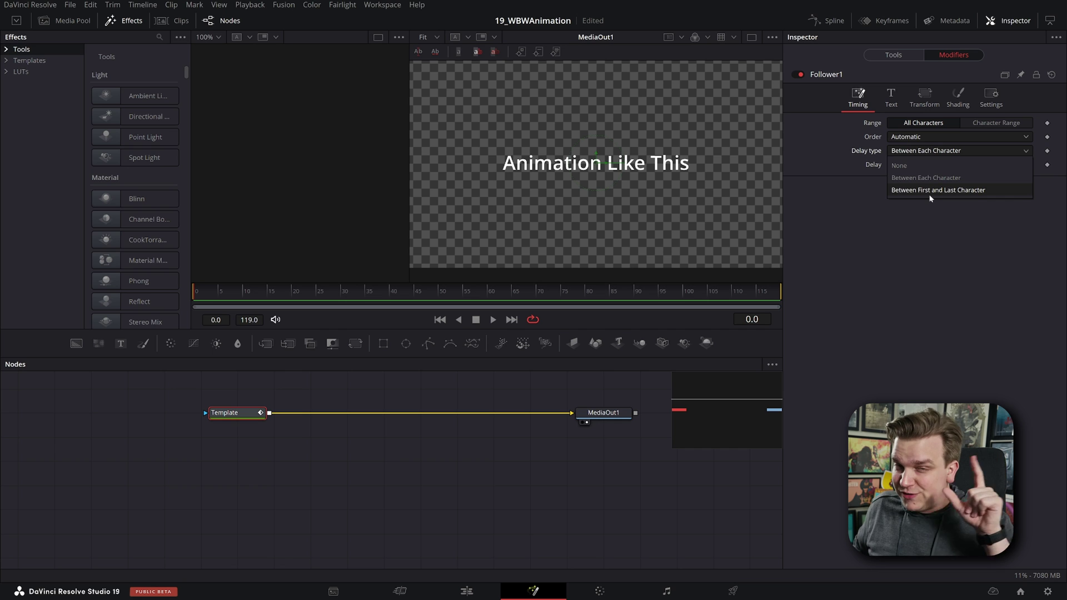
Step: Set Follower1's Delay to 12.0 with Delay type Between First and Last Character
{"action": "left_click", "coordinate": [944, 273]}
{"action": "left_click", "coordinate": [1023, 164]}
{"action": "type", "text": "12"}
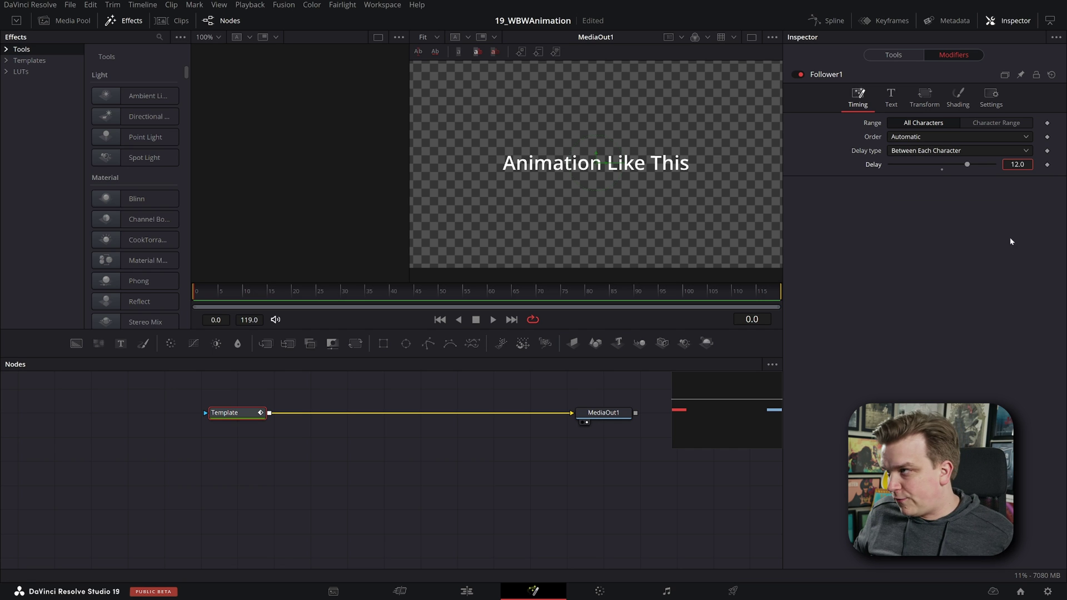
{"action": "key", "text": "Return"}
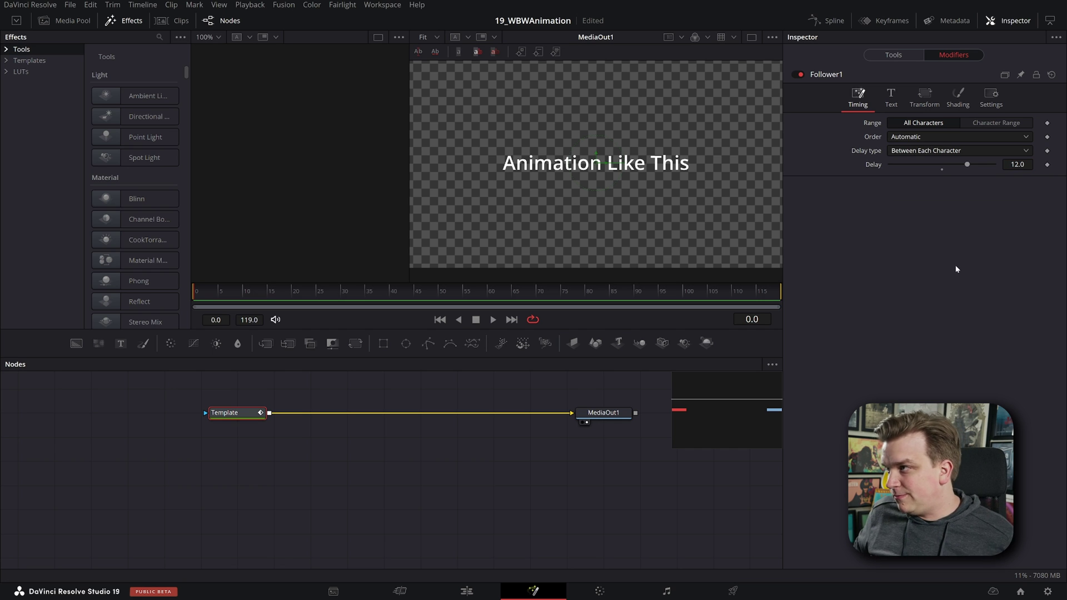
{"action": "left_click", "coordinate": [915, 154]}
{"action": "left_click", "coordinate": [890, 292]}
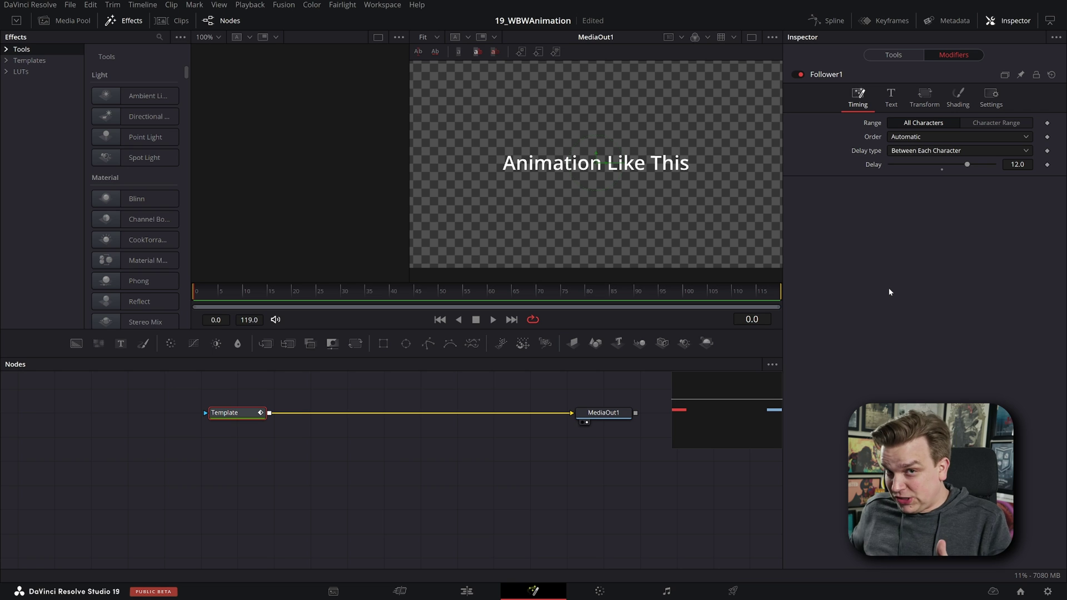
{"action": "left_click", "coordinate": [922, 152]}
{"action": "left_click", "coordinate": [912, 190]}
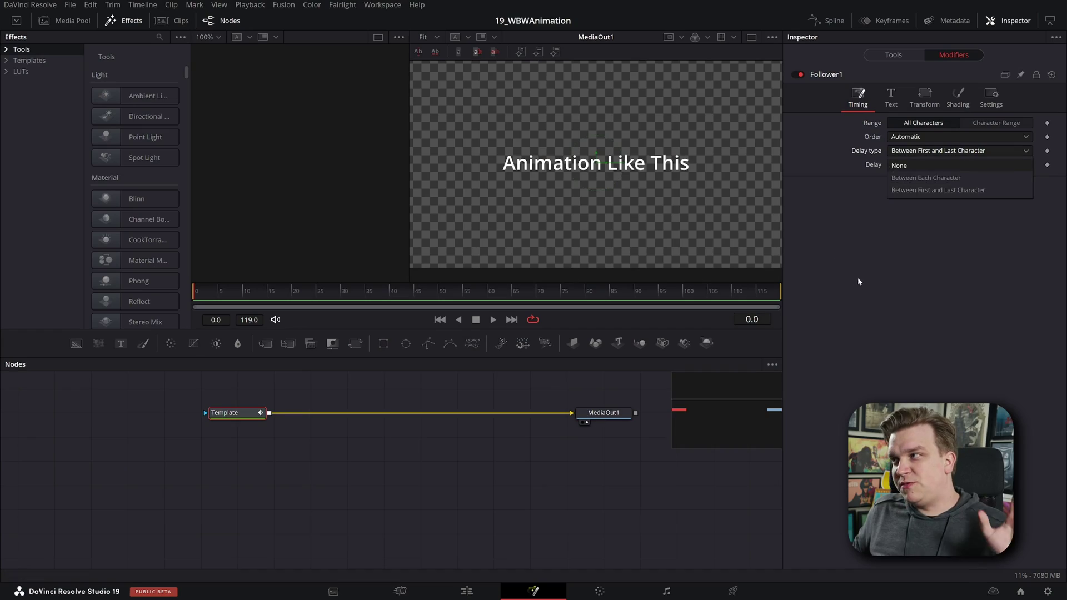
{"action": "left_click", "coordinate": [860, 200]}
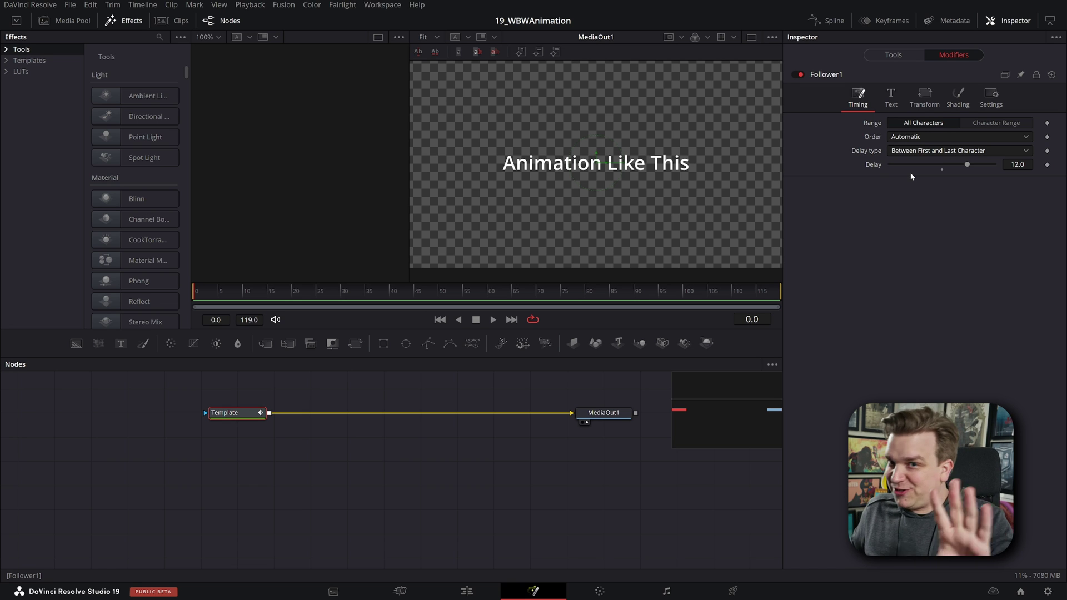
Step: Switch Follower1's Transform setting from Words back to Characters
{"action": "left_click", "coordinate": [925, 98]}
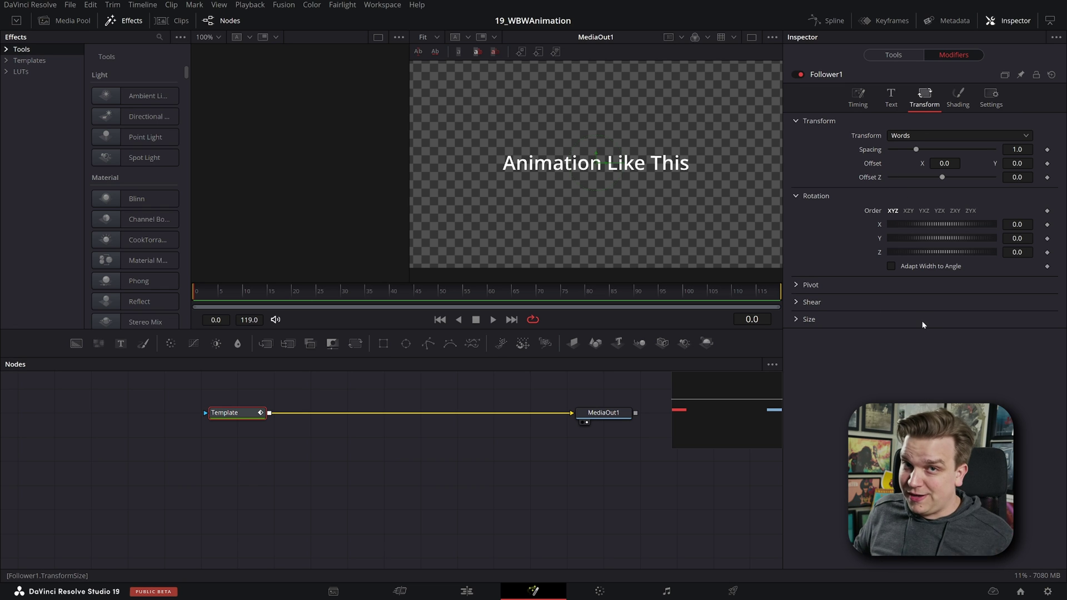
{"action": "left_click", "coordinate": [909, 137]}
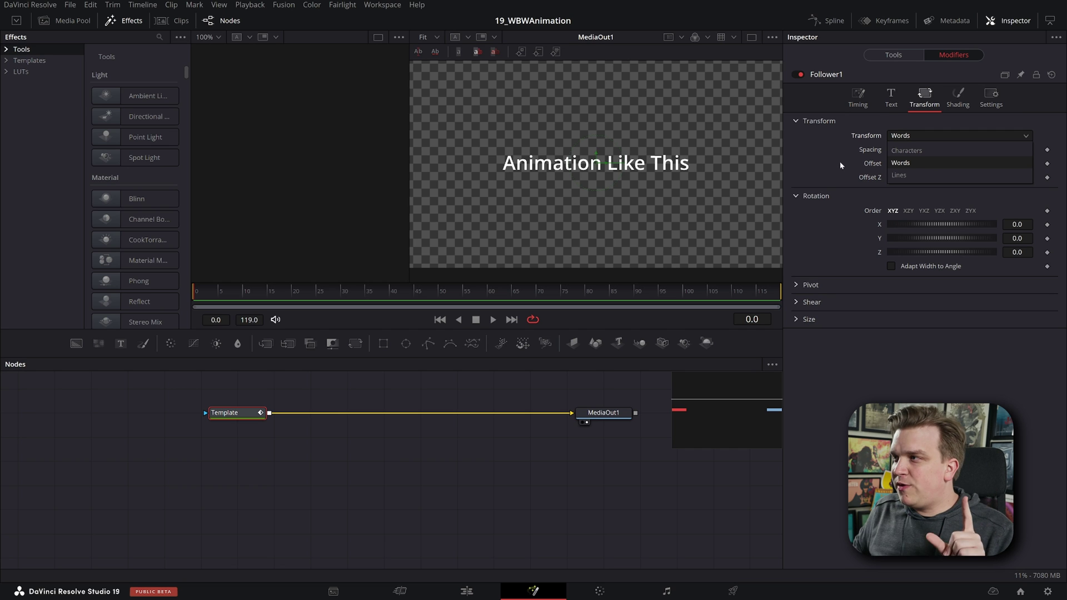
{"action": "left_click", "coordinate": [913, 152]}
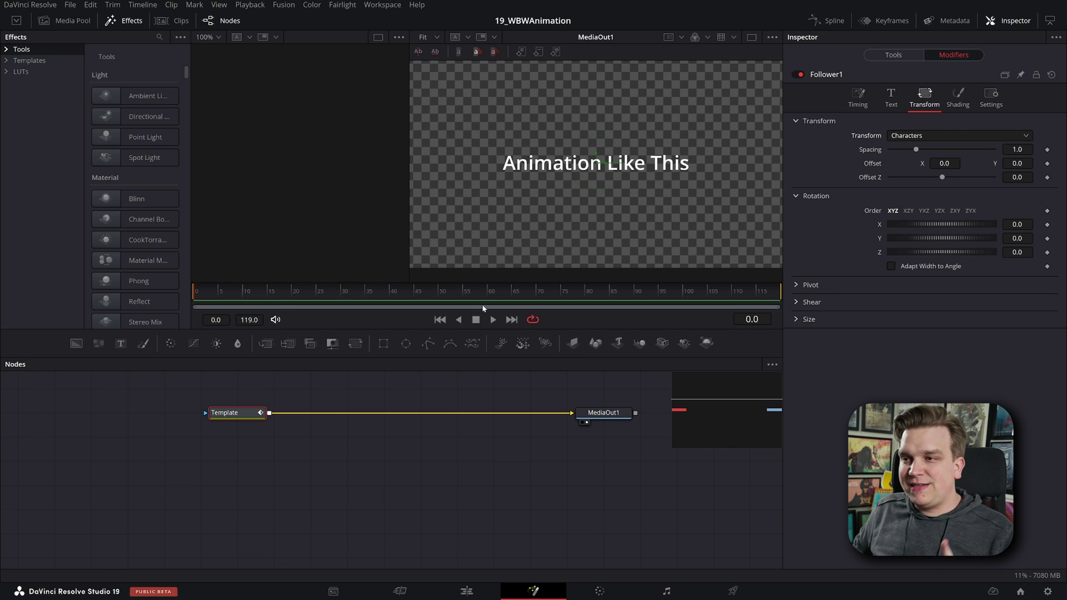
Step: Attach a Path to the offset and key Offset Y from -0.128 at start to 0.0 at frame 7
{"action": "left_click", "coordinate": [1047, 163]}
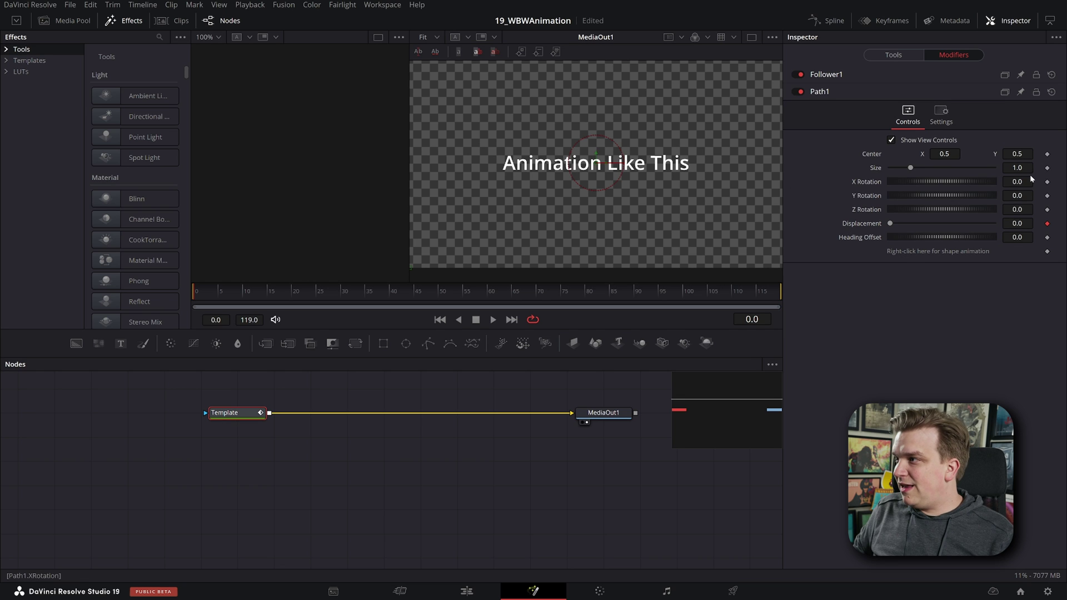
{"action": "left_click", "coordinate": [836, 75]}
{"action": "left_click_drag", "start_coordinate": [1017, 164], "coordinate": [227, 285]}
{"action": "left_click", "coordinate": [1028, 163]}
{"action": "type", "text": "0"}
{"action": "key", "text": "Tab"}
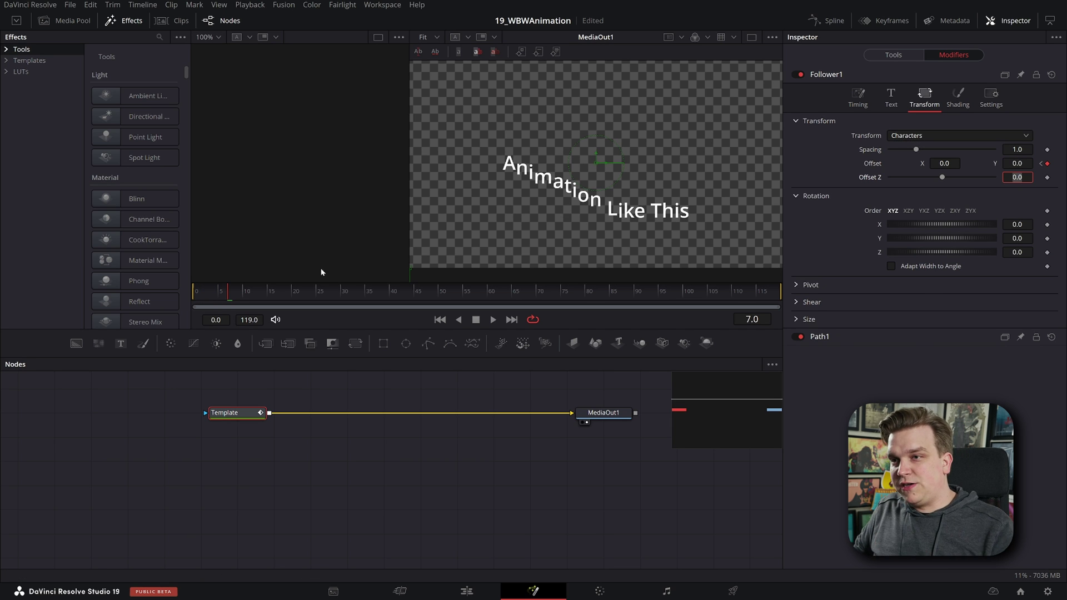
Step: Play back the characters sliding into place, then park on frame 7
{"action": "left_click_drag", "start_coordinate": [227, 289], "coordinate": [252, 314]}
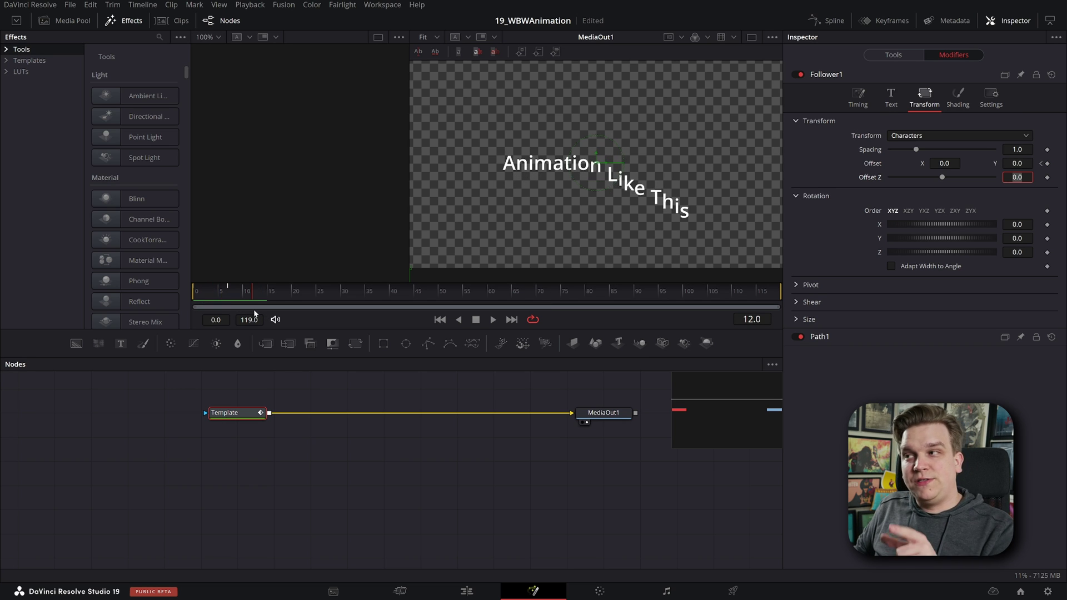
{"action": "key", "text": "space"}
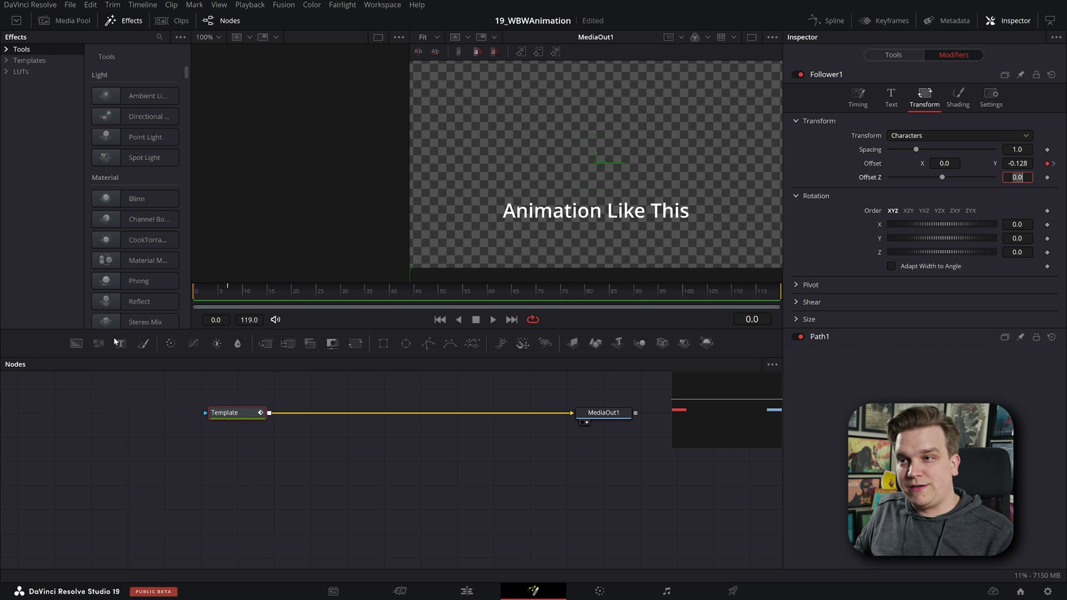
{"action": "key", "text": "space"}
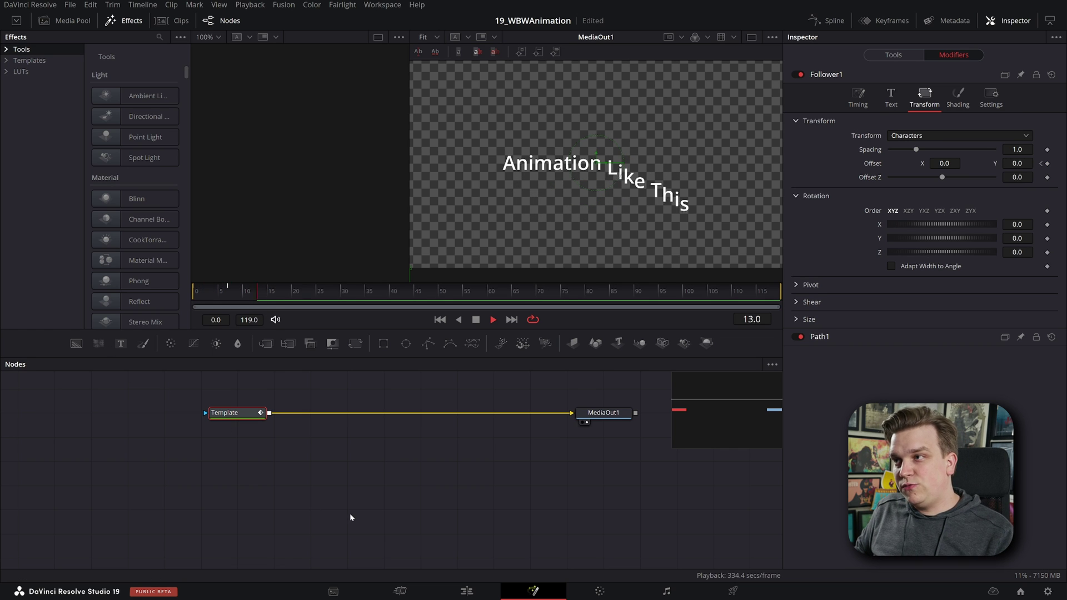
{"action": "key", "text": "space"}
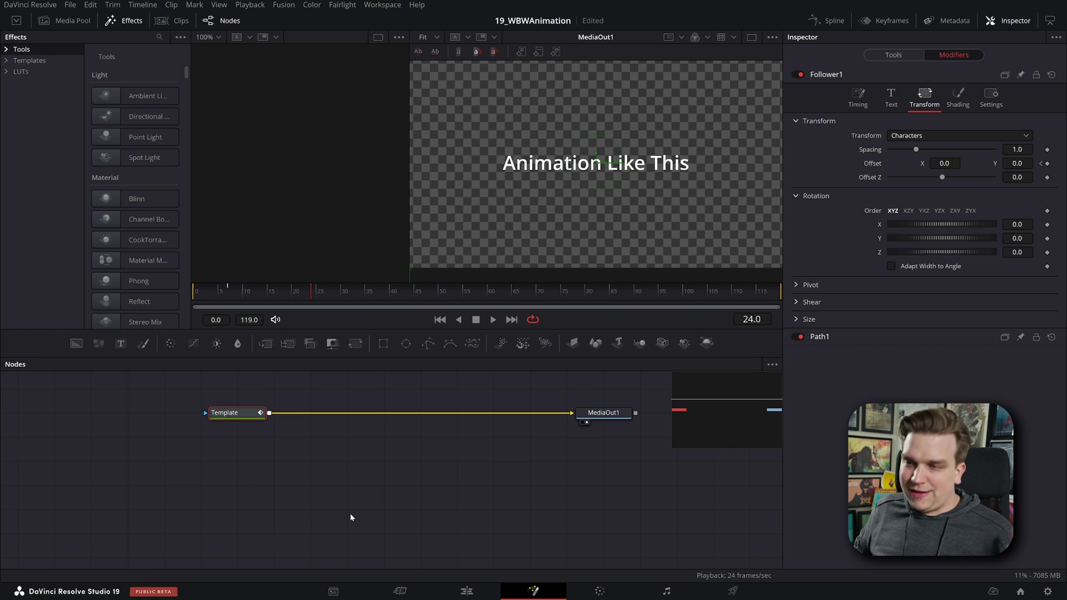
{"action": "left_click", "coordinate": [227, 293]}
Step: Keyframe Follower1's opacity at 1.0 on frame 7 and 0.0 on frame 0, then scrub the fade
{"action": "left_click", "coordinate": [959, 97]}
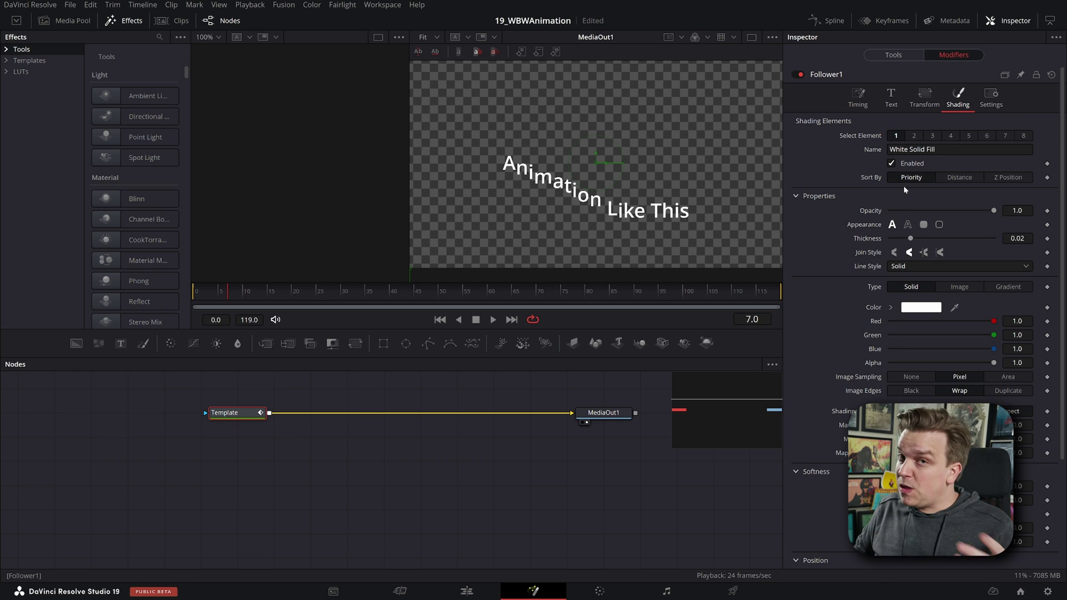
{"action": "left_click", "coordinate": [1047, 211]}
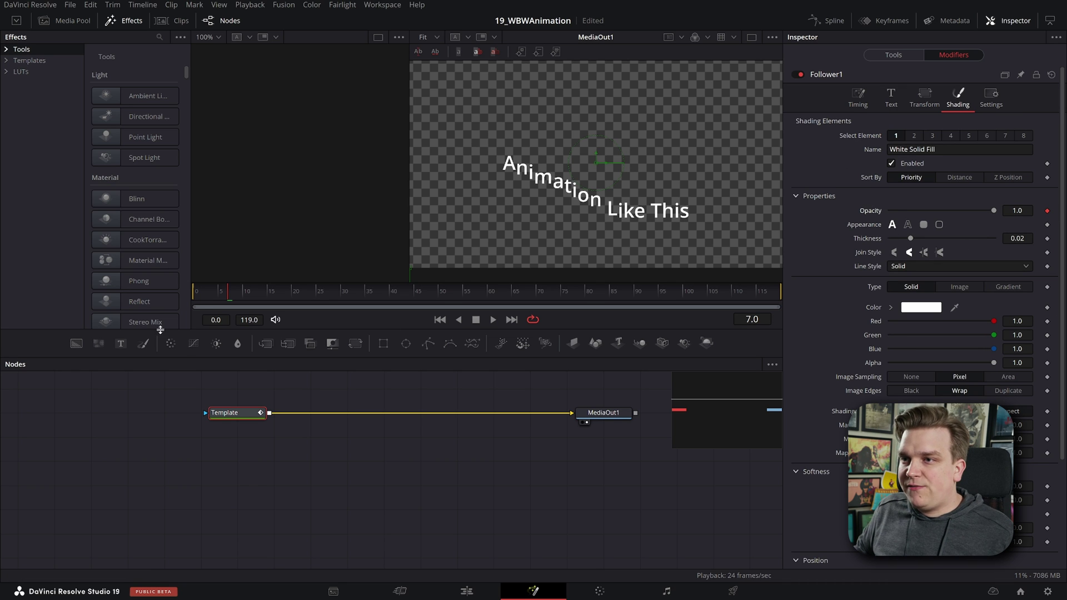
{"action": "left_click", "coordinate": [440, 320]}
{"action": "left_click_drag", "start_coordinate": [994, 211], "coordinate": [890, 211]}
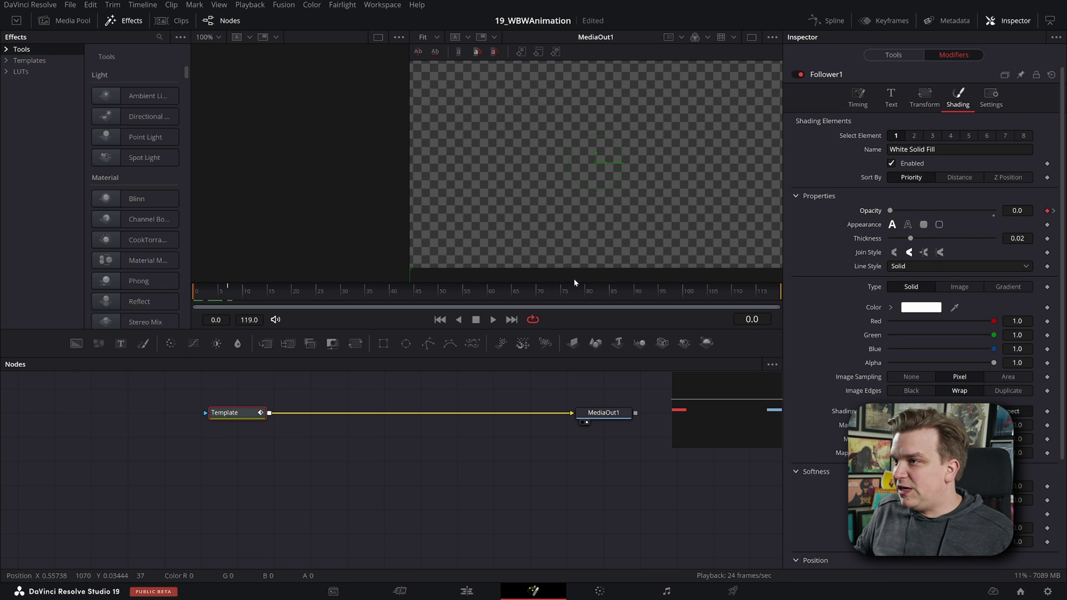
{"action": "left_click_drag", "start_coordinate": [198, 295], "coordinate": [269, 324]}
{"action": "key", "text": "space"}
{"action": "left_click", "coordinate": [368, 524]}
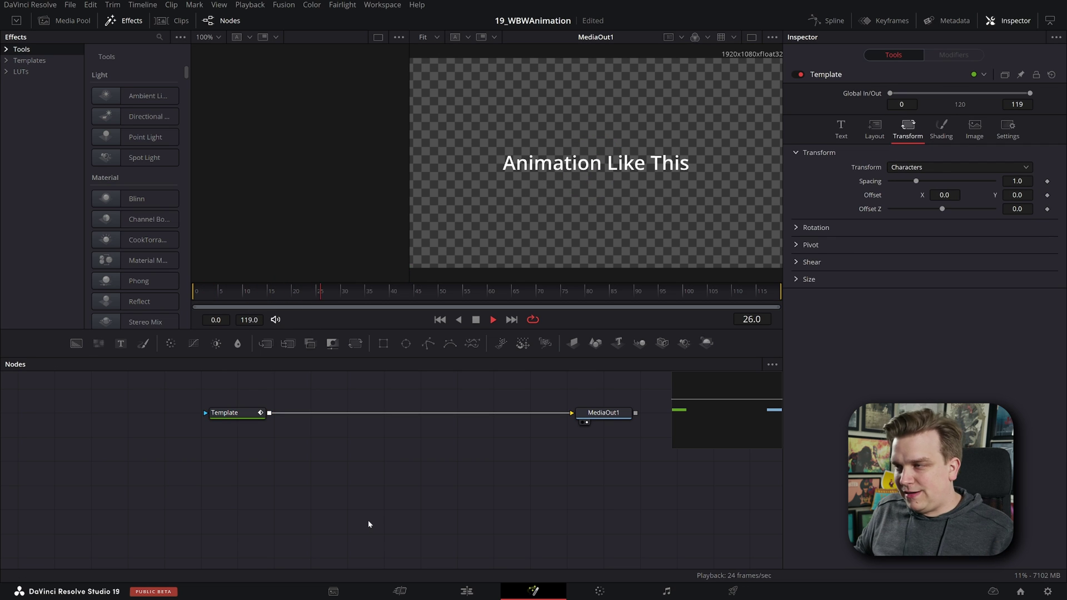
{"action": "key", "text": "space"}
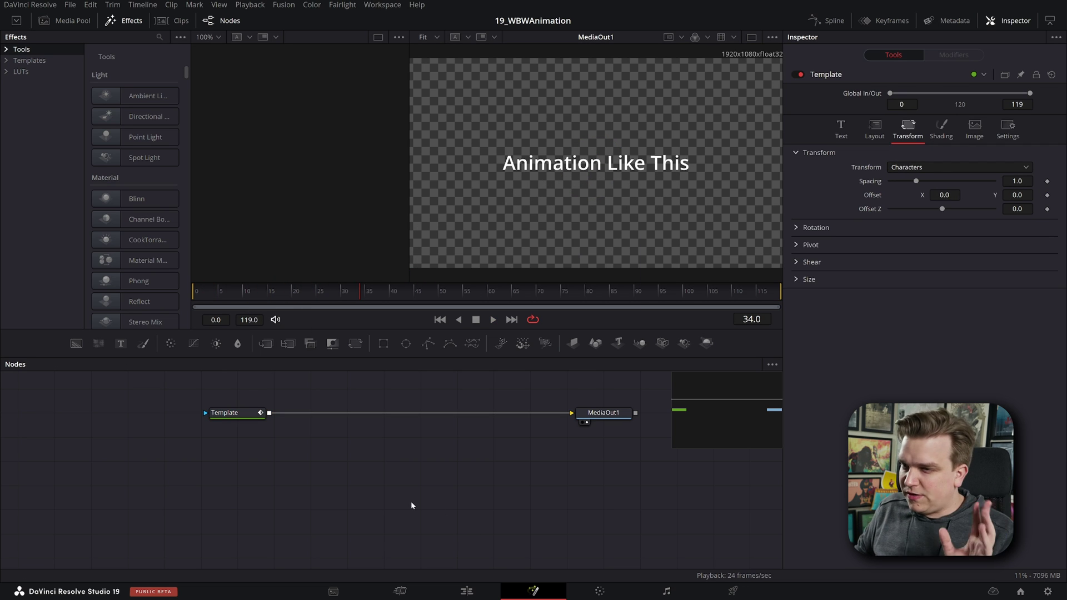
{"action": "left_click", "coordinate": [234, 413]}
{"action": "left_click", "coordinate": [227, 296]}
{"action": "left_click_drag", "start_coordinate": [226, 296], "coordinate": [273, 299]}
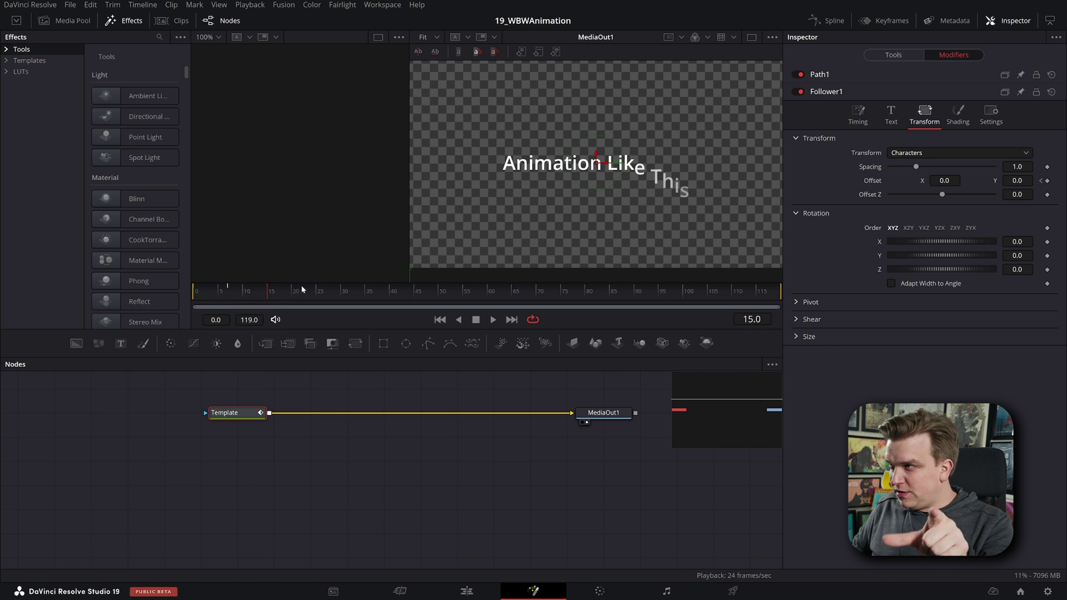
Step: Remove the Path1 animation from the Follower's Offset and preview the text without it
{"action": "left_click", "coordinate": [229, 294]}
{"action": "left_click", "coordinate": [1041, 180]}
{"action": "left_click", "coordinate": [1019, 182]}
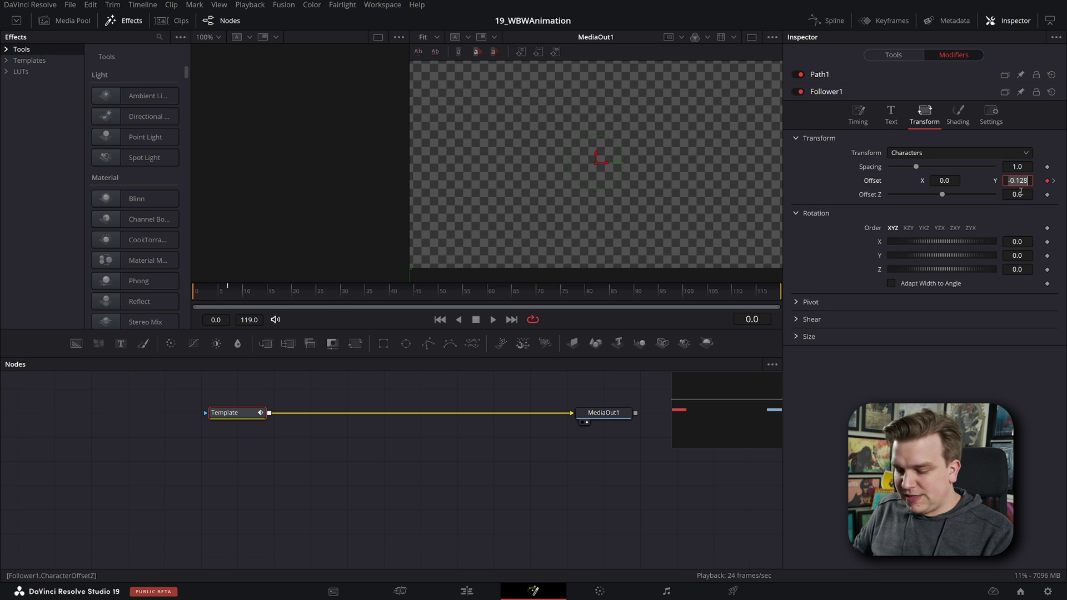
{"action": "right_click", "coordinate": [874, 184]}
{"action": "left_click", "coordinate": [895, 200]}
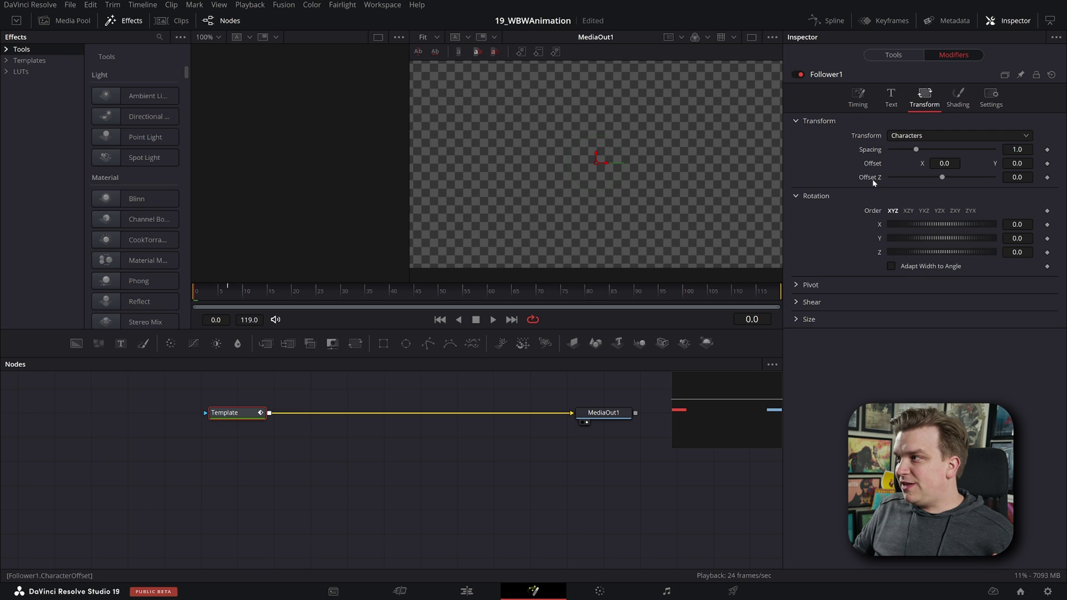
{"action": "left_click_drag", "start_coordinate": [236, 289], "coordinate": [176, 319]}
Step: Set Transform to Words and keyframe Offset Y from -0.128 at frame 0 to 0 at frame 7
{"action": "left_click", "coordinate": [906, 135]}
{"action": "left_click", "coordinate": [904, 163]}
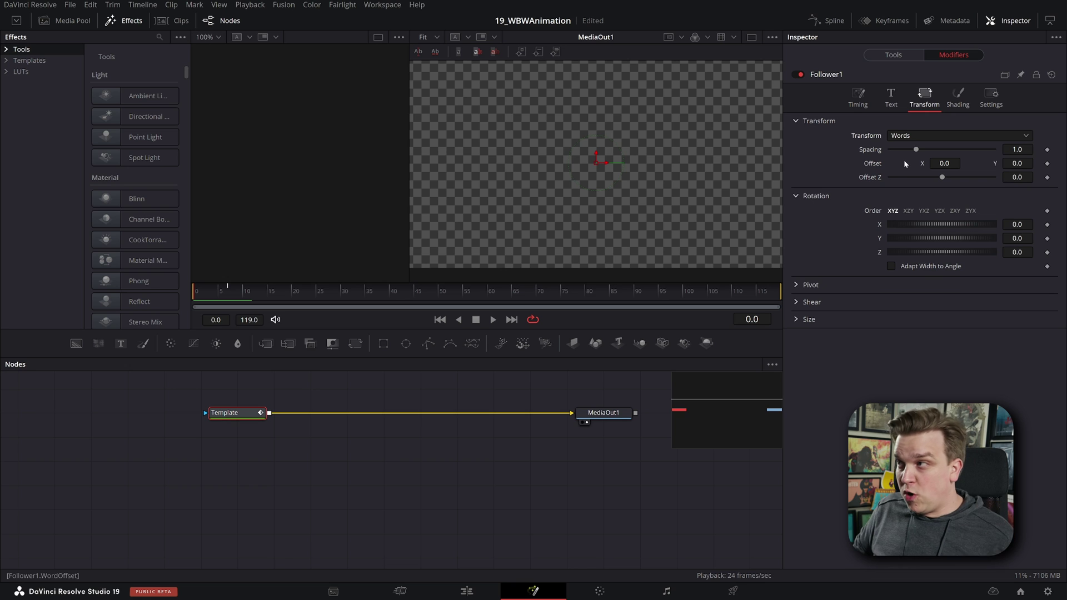
{"action": "left_click", "coordinate": [1047, 164]}
{"action": "left_click", "coordinate": [870, 76]}
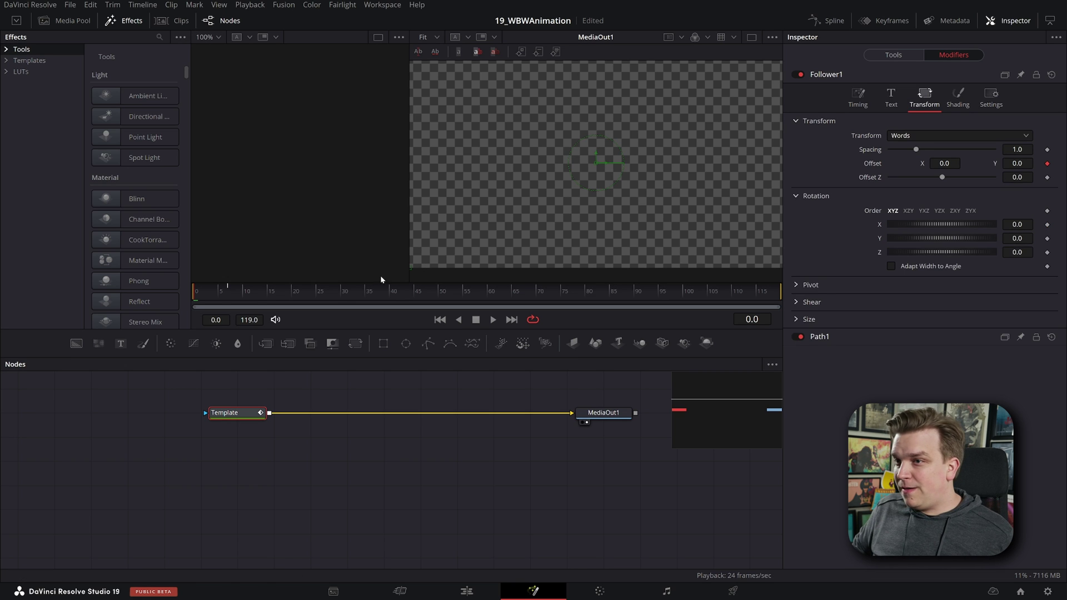
{"action": "left_click", "coordinate": [228, 300]}
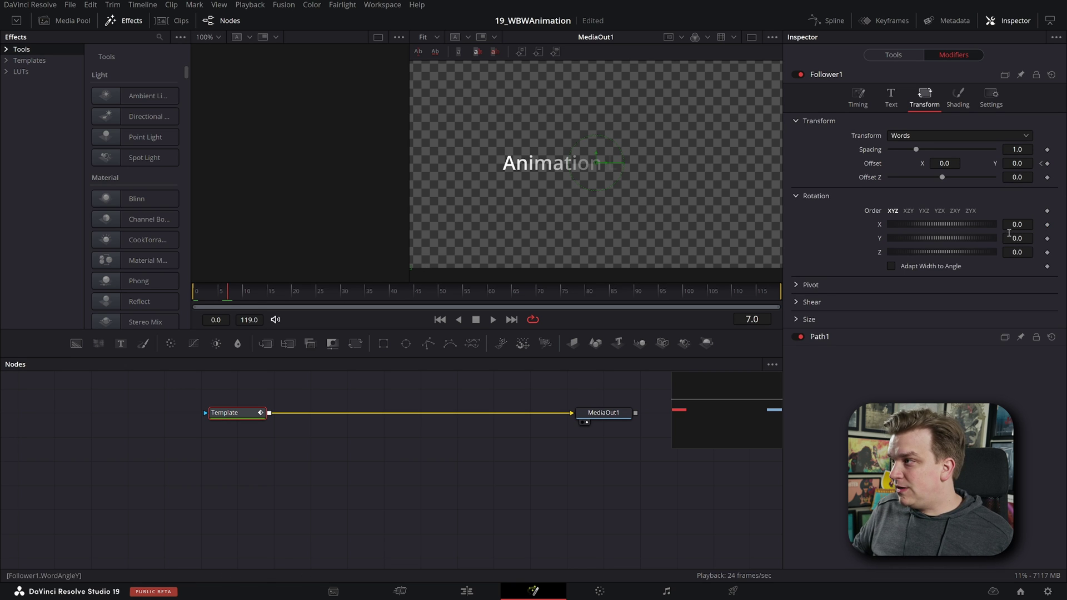
{"action": "left_click", "coordinate": [1041, 164]}
{"action": "left_click", "coordinate": [1030, 165]}
{"action": "type", "text": "-0.128"}
{"action": "key", "text": "Tab"}
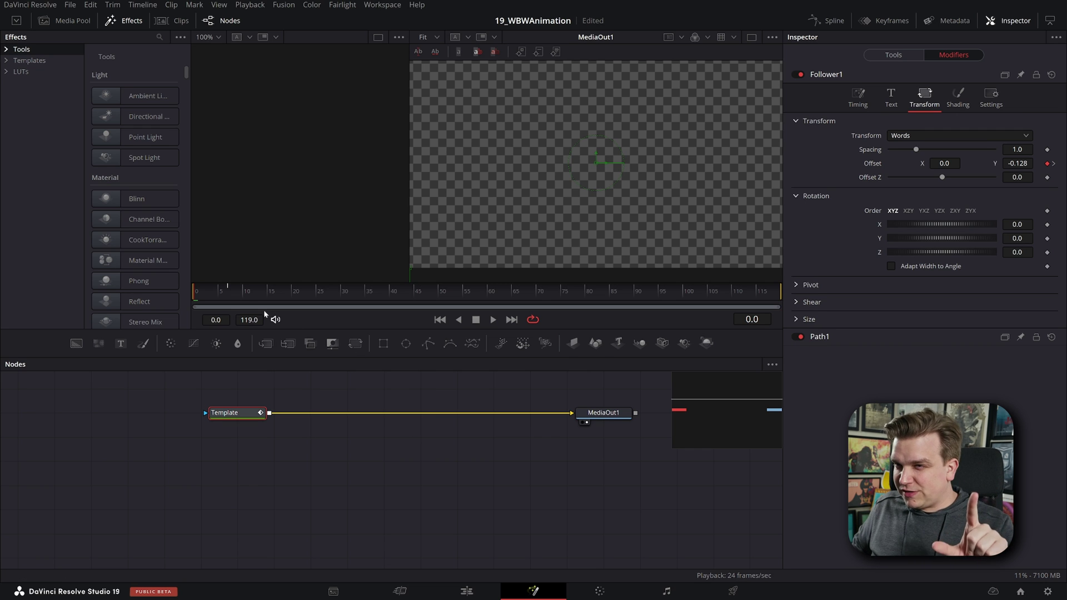
Step: Switch to a single enlarged viewer and scrub to preview the first words rising
{"action": "left_click_drag", "start_coordinate": [198, 293], "coordinate": [231, 318]}
{"action": "scroll", "coordinate": [668, 171], "scroll_direction": "up", "scroll_amount": 1}
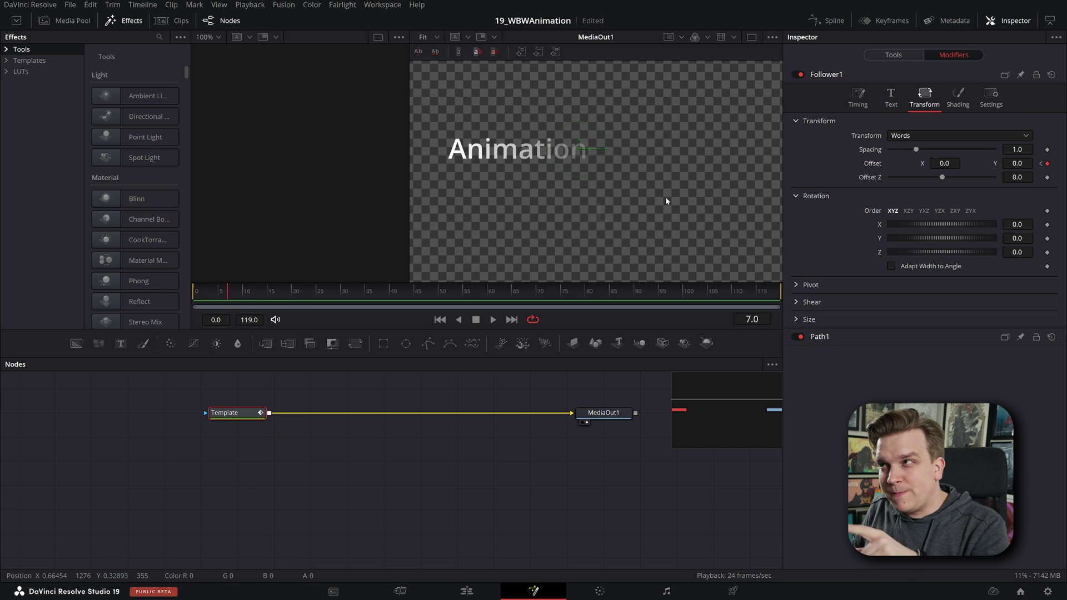
{"action": "left_click", "coordinate": [752, 38]}
{"action": "scroll", "coordinate": [470, 220], "scroll_direction": "up", "scroll_amount": 3}
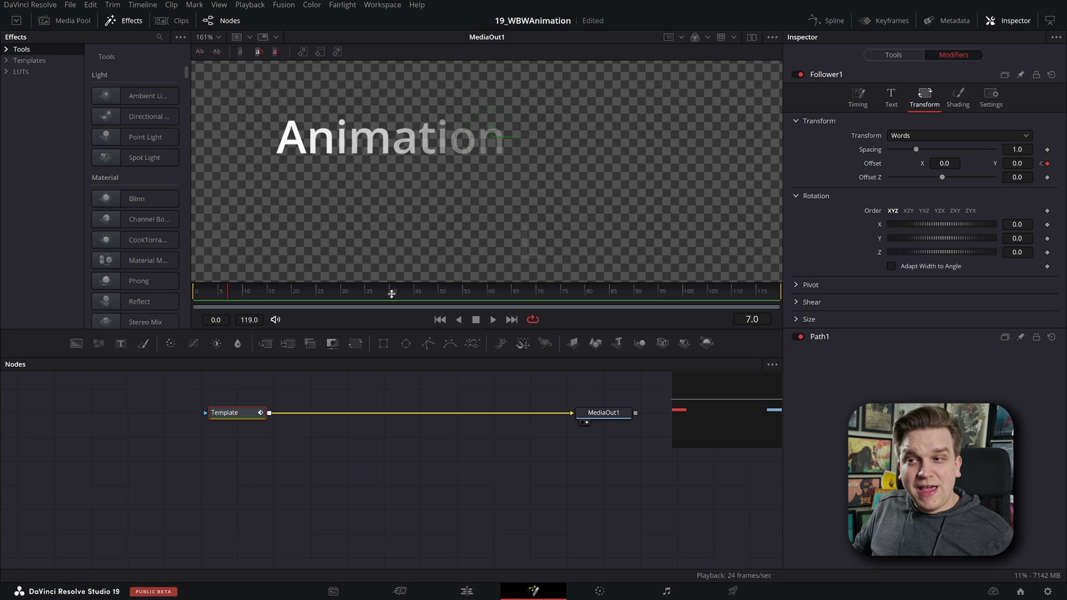
{"action": "left_click_drag", "start_coordinate": [227, 300], "coordinate": [260, 316]}
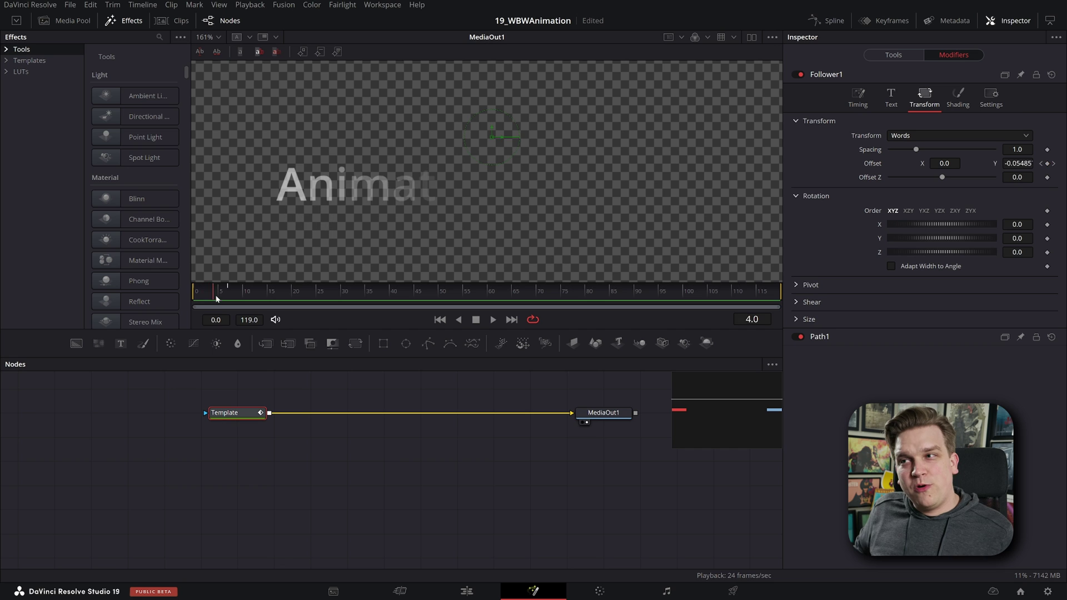
Step: Play the animation until all of 'Animation Like This' has risen into place
{"action": "left_click_drag", "start_coordinate": [216, 299], "coordinate": [233, 301]}
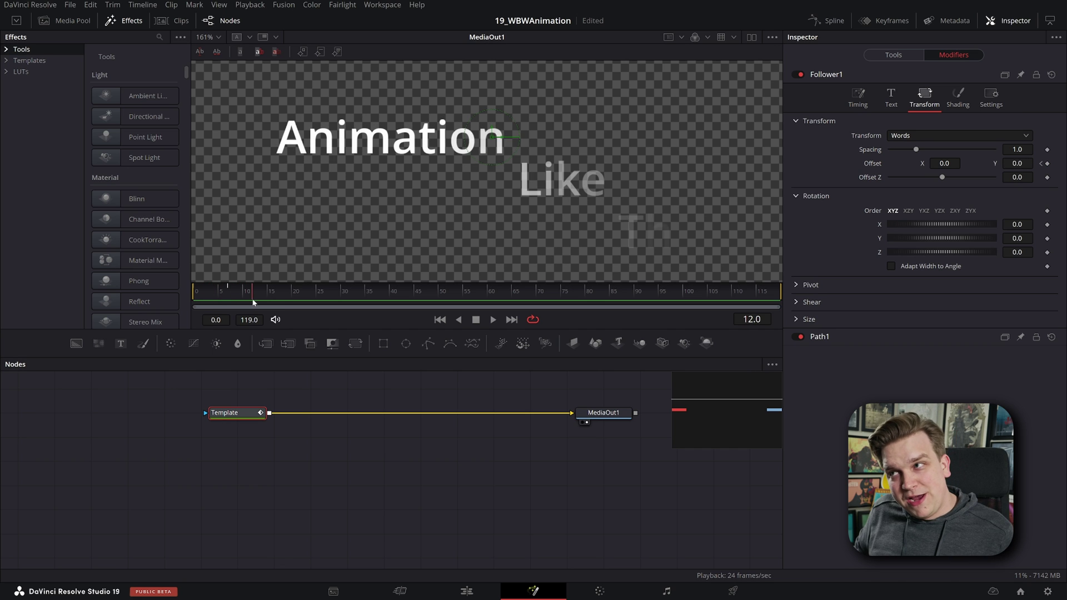
{"action": "scroll", "coordinate": [563, 228], "scroll_direction": "down", "scroll_amount": 2}
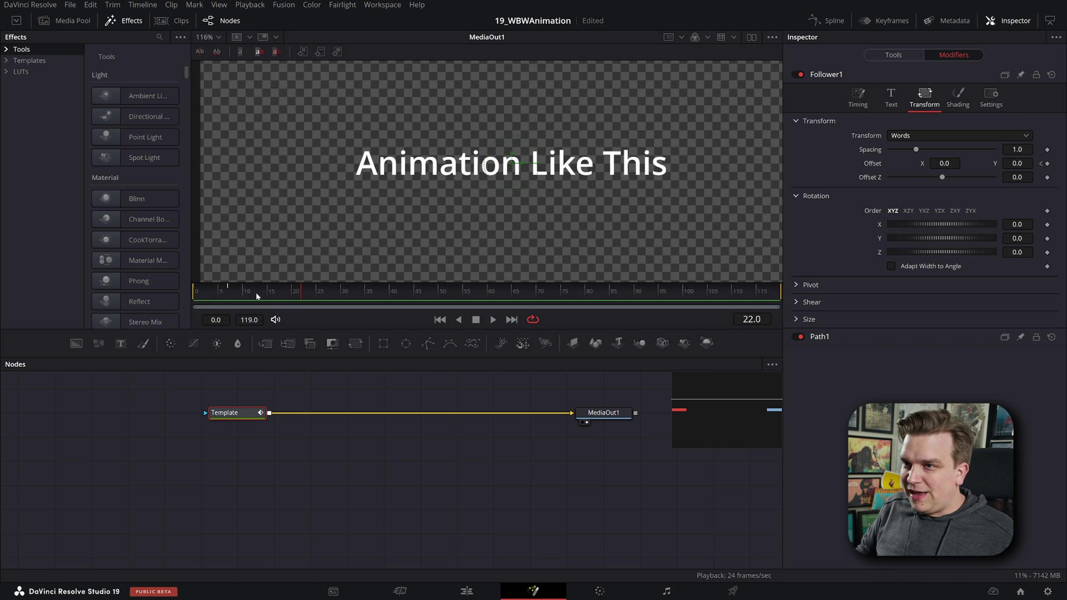
{"action": "left_click", "coordinate": [296, 507]}
{"action": "key", "text": "space"}
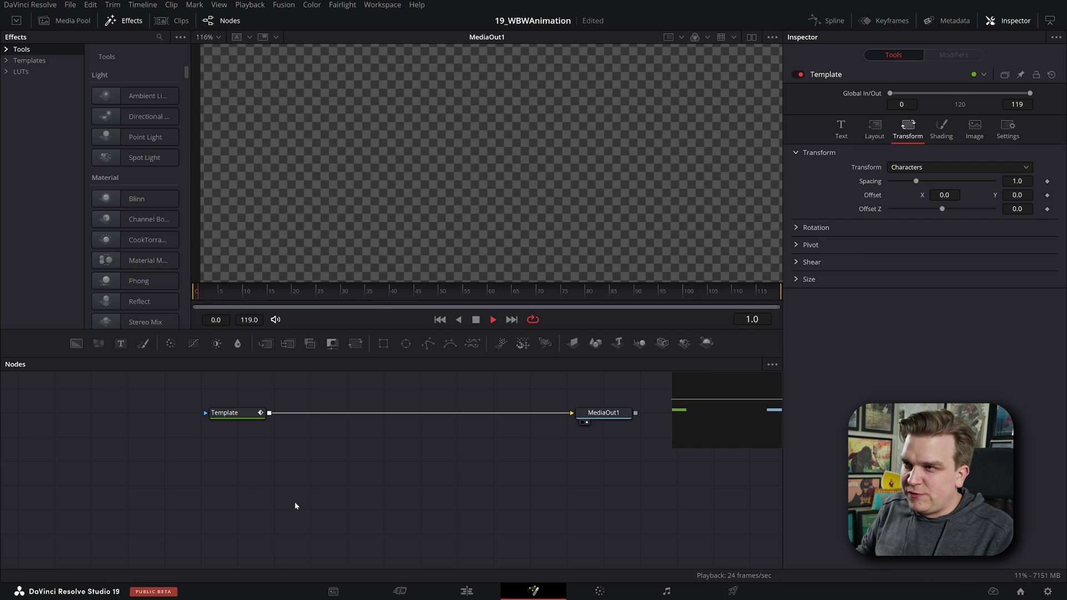
{"action": "left_click_drag", "start_coordinate": [269, 295], "coordinate": [210, 293]}
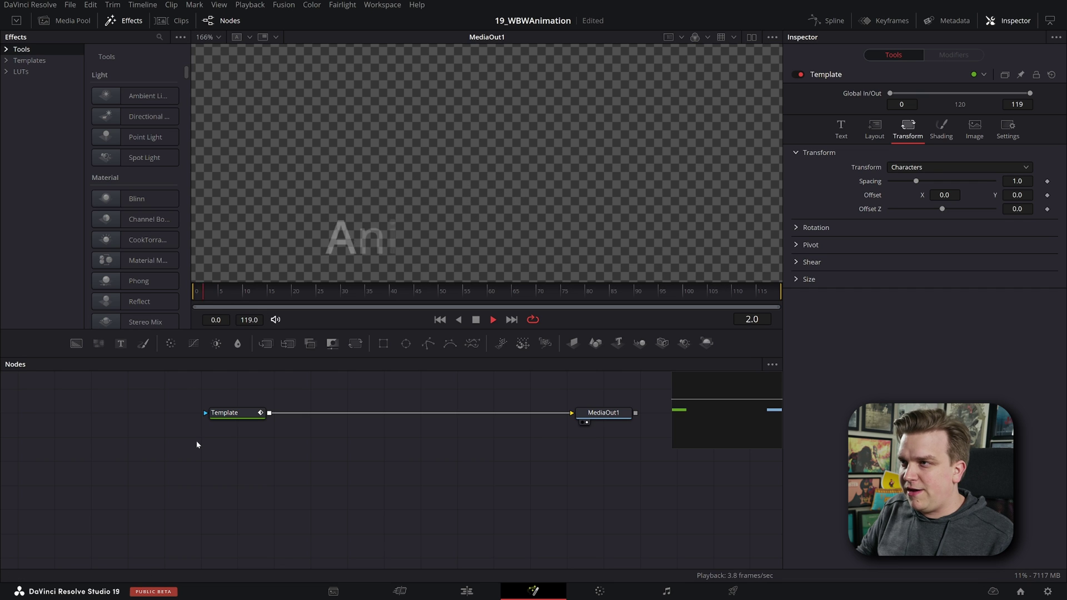
{"action": "key", "text": "space"}
Step: Ease the Follower's displacement keyframes in the Spline editor (In 72.8, Out 54.1) and play the result
{"action": "left_click", "coordinate": [229, 412]}
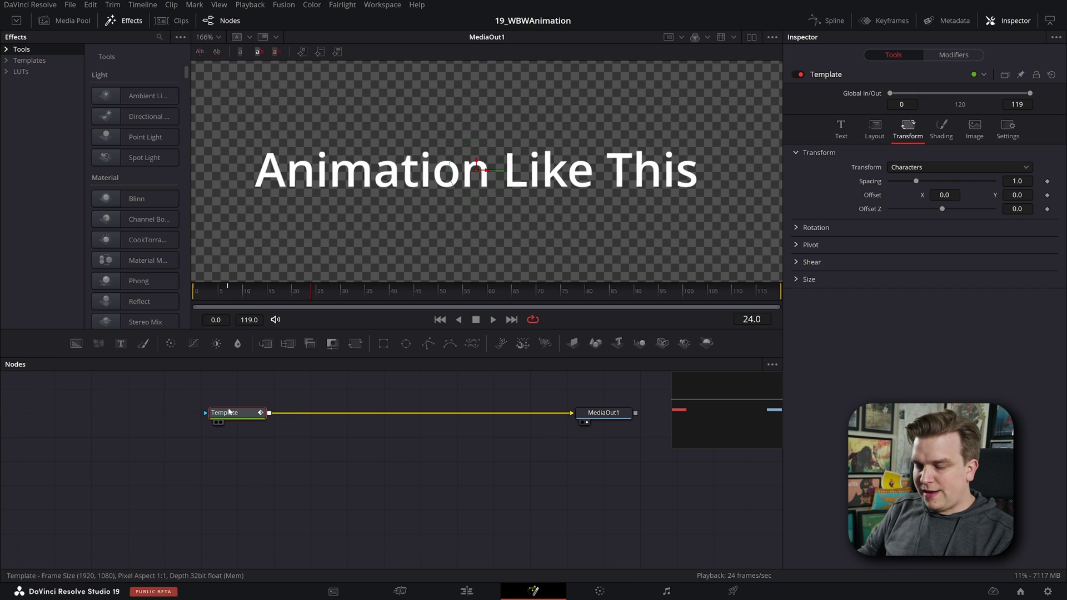
{"action": "key", "text": "F7"}
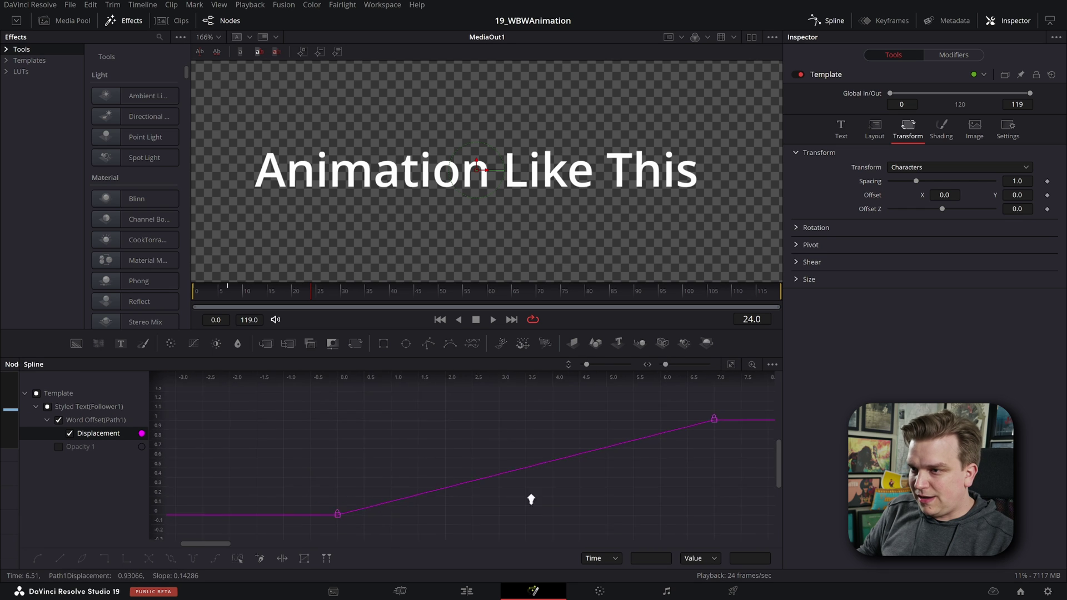
{"action": "key", "text": "t"}
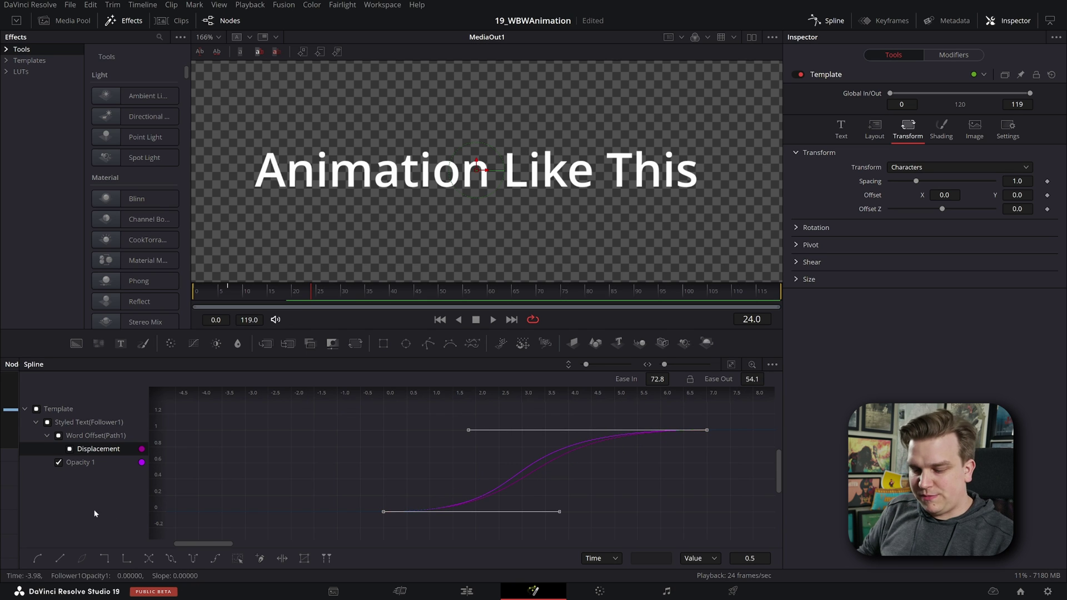
{"action": "key", "text": "ctrl+shift+c"}
{"action": "key", "text": "ctrl+shift+c"}
{"action": "key", "text": "shift+F8"}
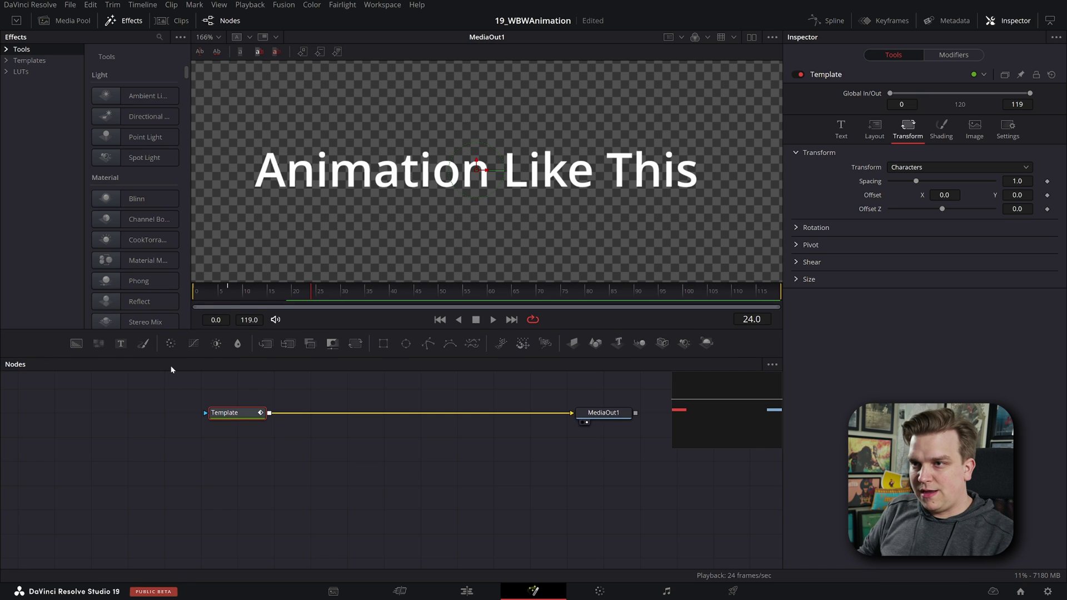
{"action": "left_click", "coordinate": [214, 294]}
{"action": "key", "text": "space"}
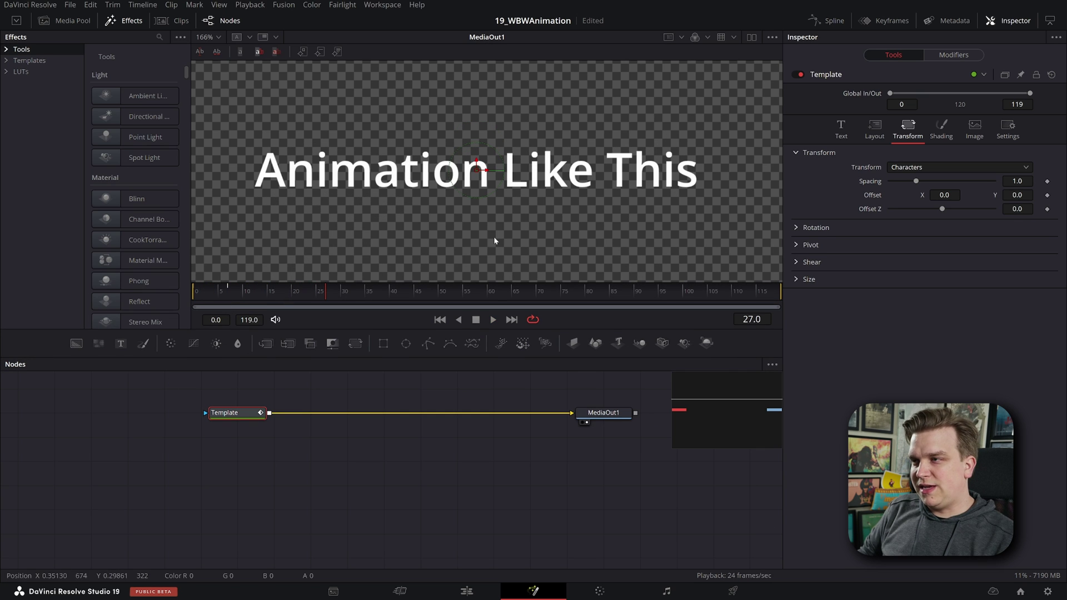
{"action": "scroll", "coordinate": [527, 237], "scroll_direction": "down", "scroll_amount": 5}
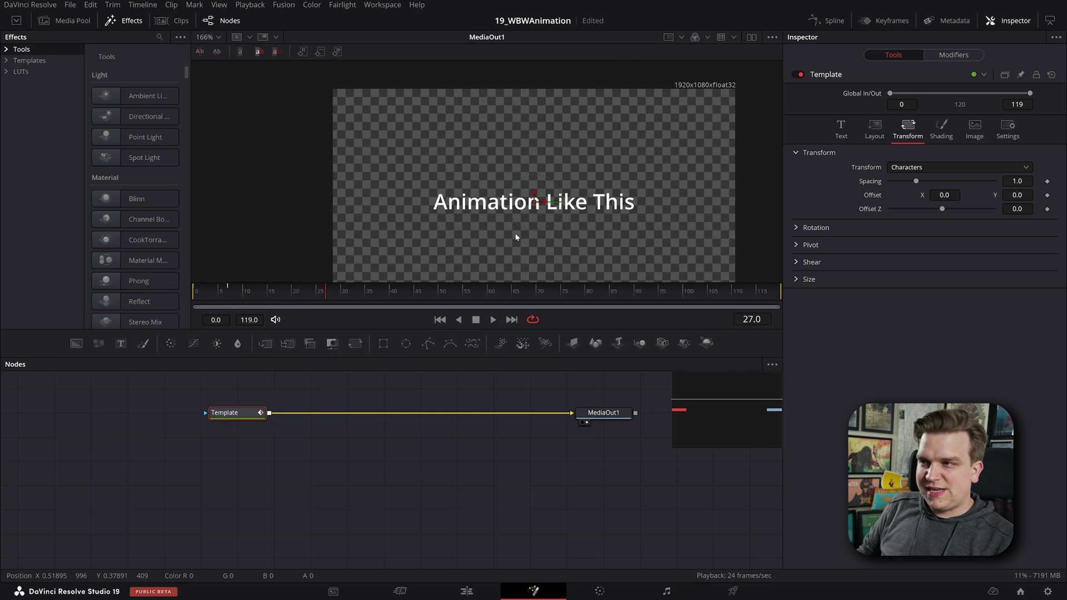
Step: Check the Follower1 Timing word delay of 8.0 and stop playback
{"action": "left_click", "coordinate": [858, 124]}
{"action": "left_click", "coordinate": [950, 54]}
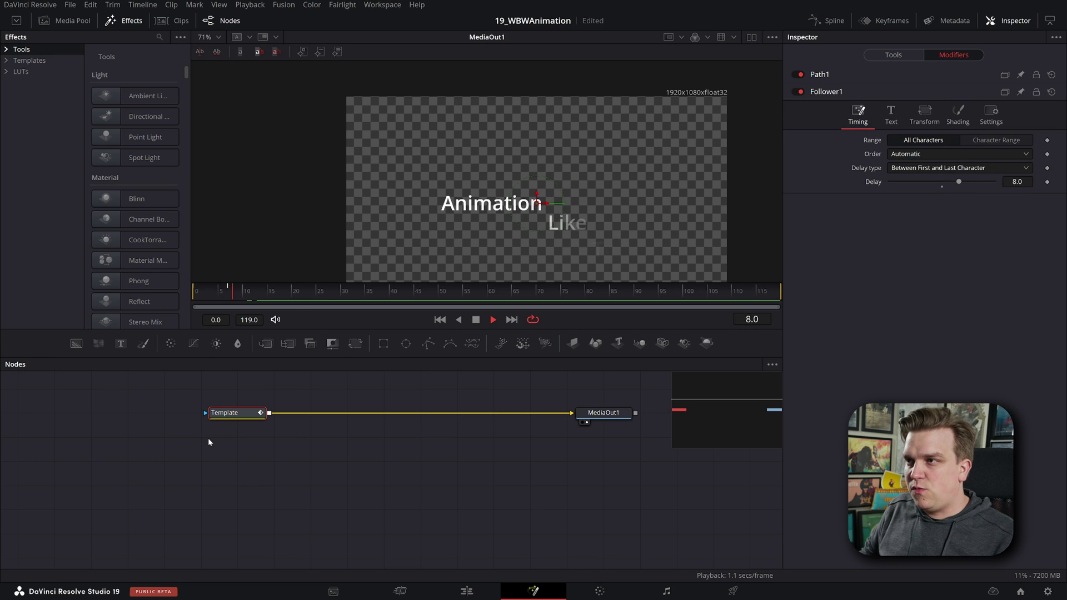
{"action": "key", "text": "space"}
{"action": "left_click", "coordinate": [372, 491]}
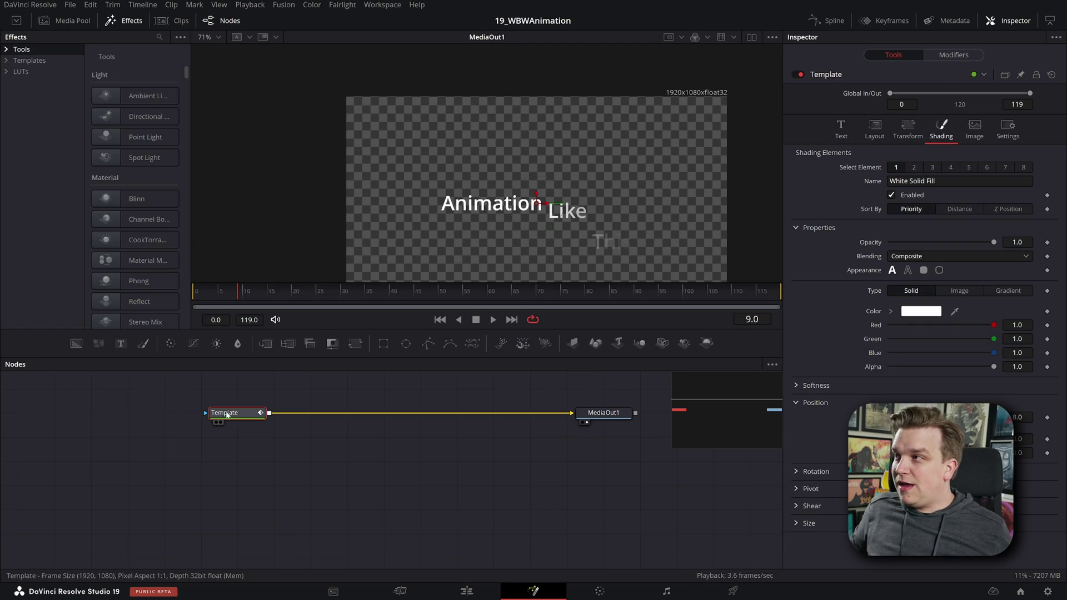
Step: Show the Follower's transform settings under the text's Modifiers
{"action": "left_click", "coordinate": [954, 55]}
{"action": "left_click", "coordinate": [925, 114]}
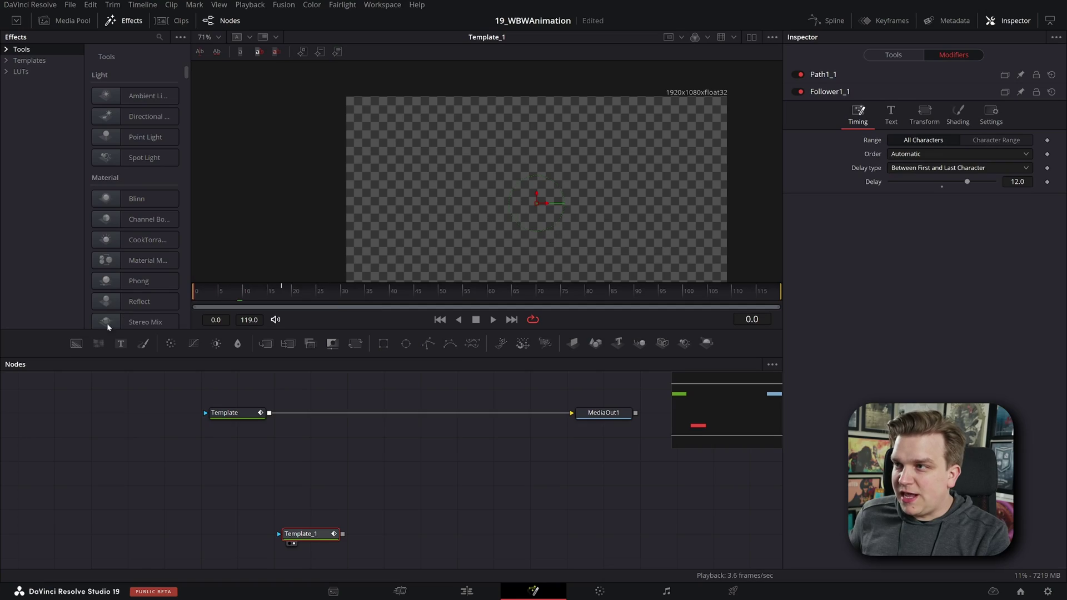
Step: Save the 19_WBWAnimation project with Ctrl+S
{"action": "key", "text": "ctrl+s"}
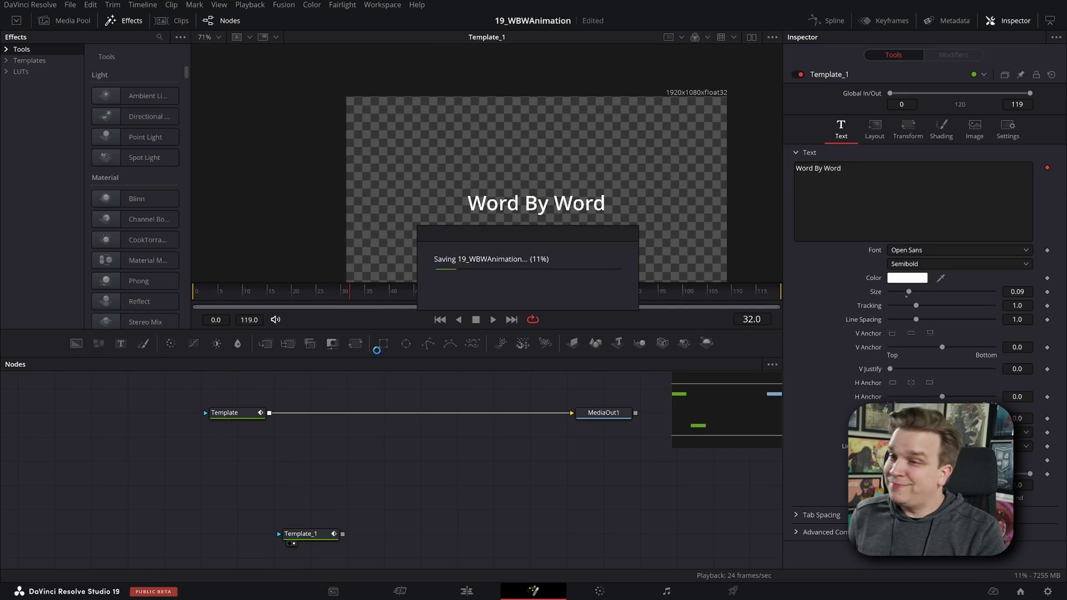